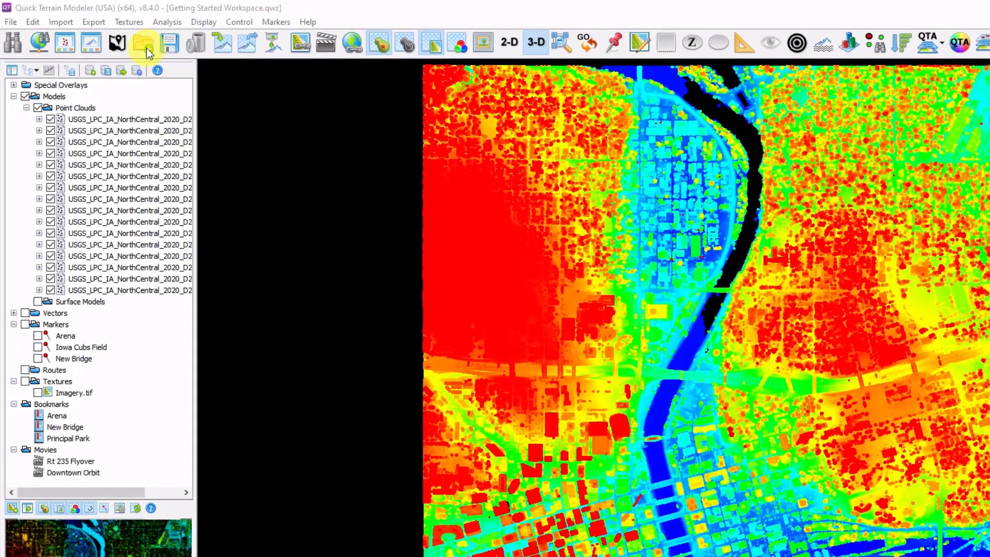
- Preview the header details of tile w4470n4606 in the Des Moines lidar folder without adding any files
left_click(146, 48)
double_click(130, 102)
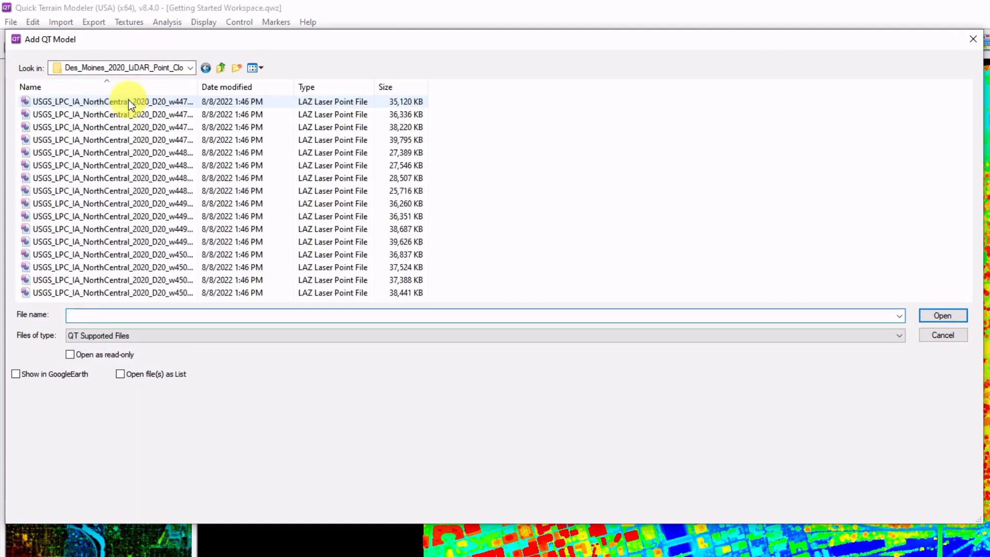
left_click(130, 140)
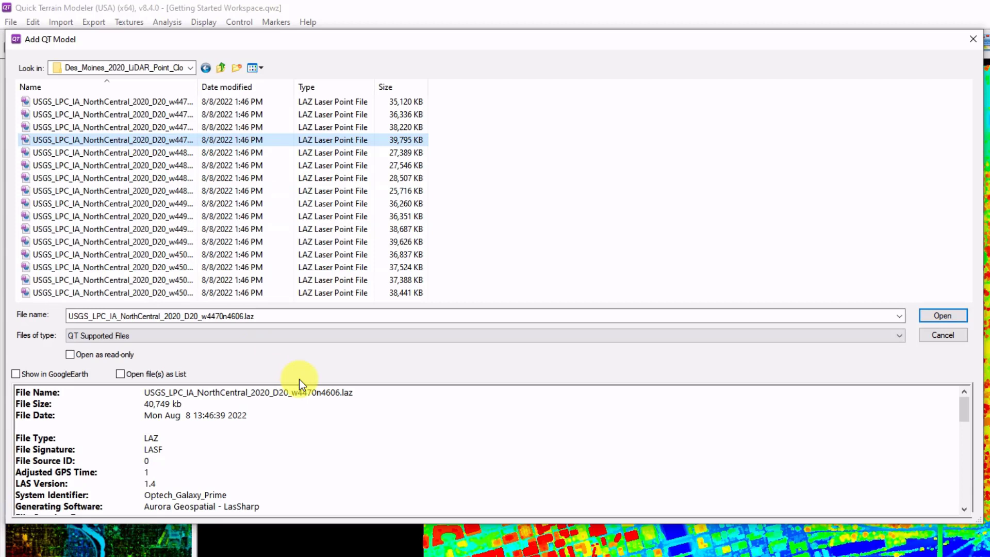
scroll(281, 395, "down", 2)
scroll(273, 412, "down", 3)
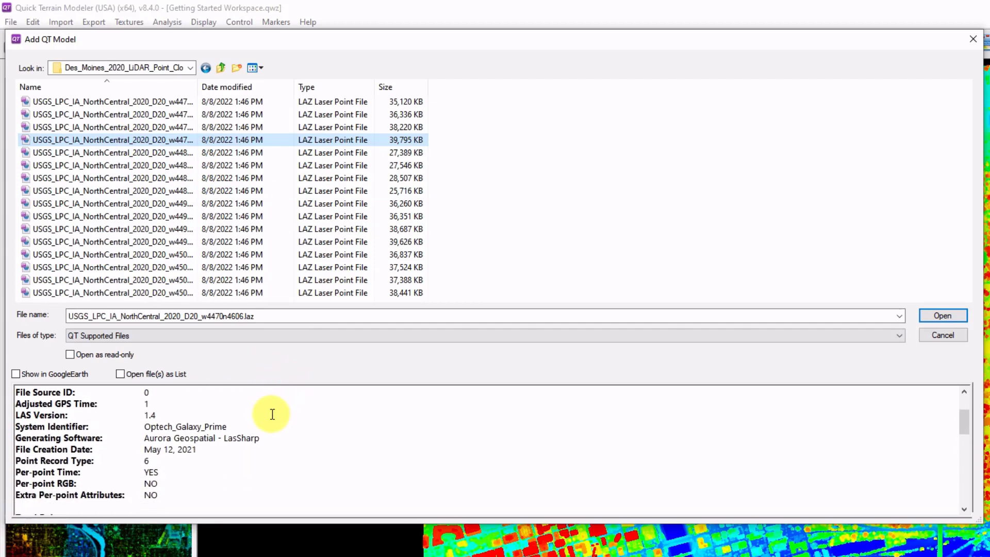
scroll(273, 414, "down", 8)
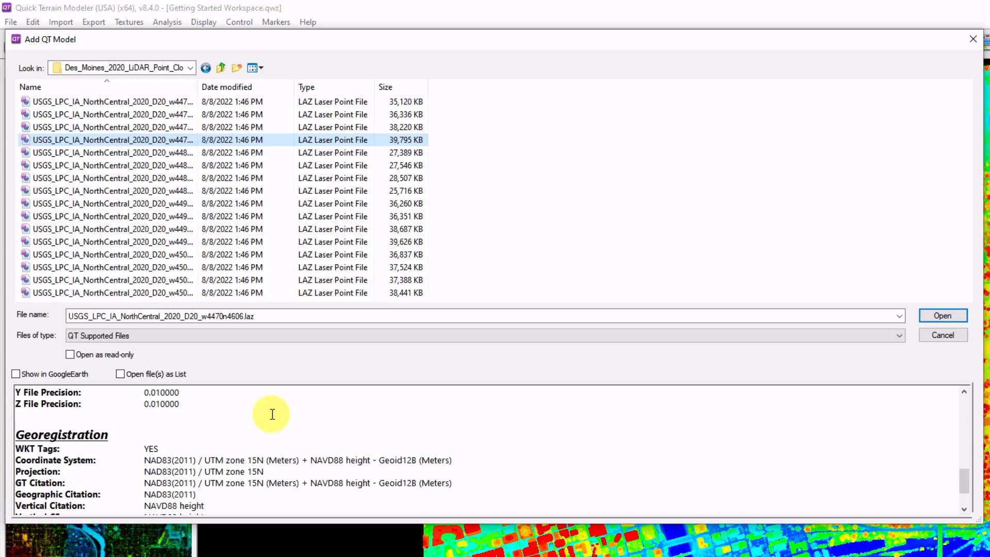
scroll(272, 414, "down", 2)
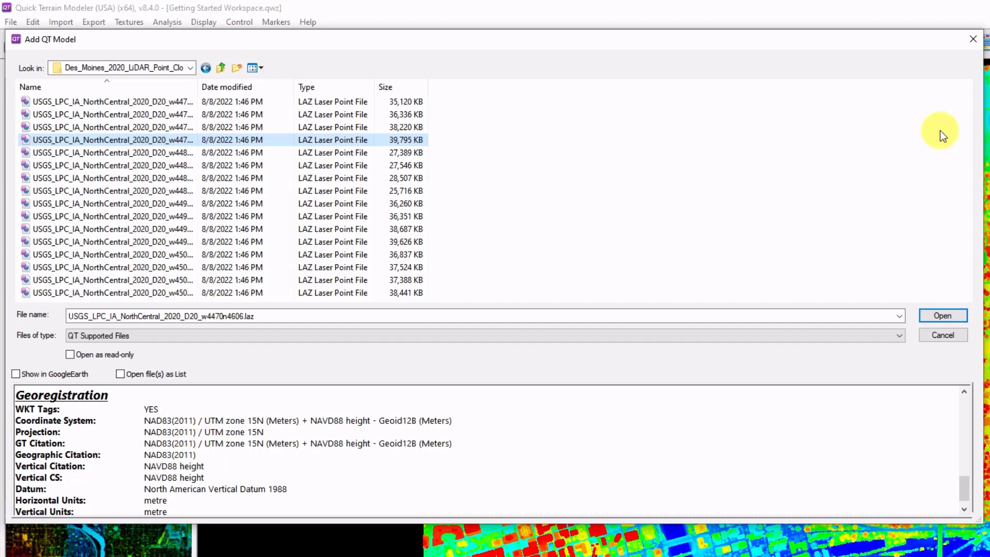
left_click(973, 39)
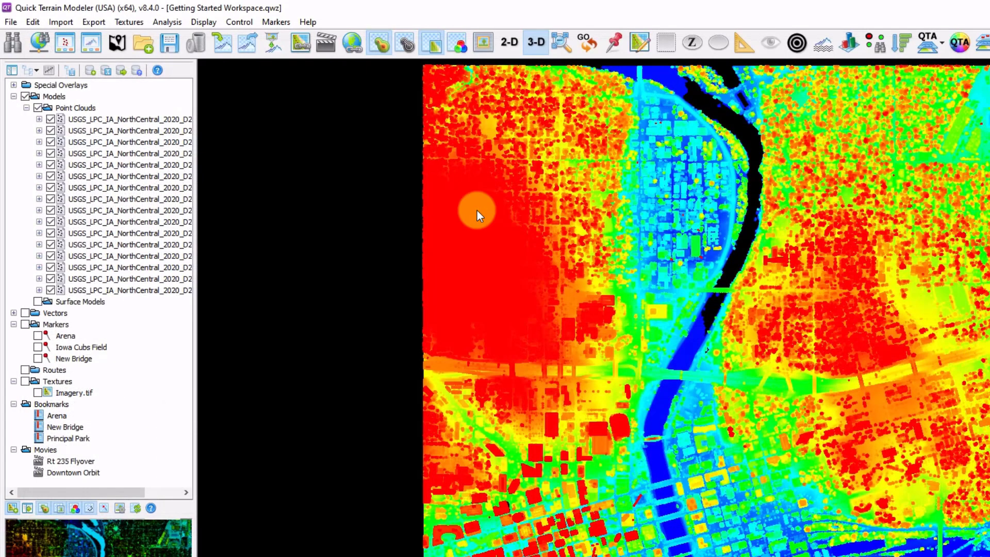
- Review the model's geo-registration settings, trying Relabel with Override Native Data Projection before cancelling
left_click(34, 23)
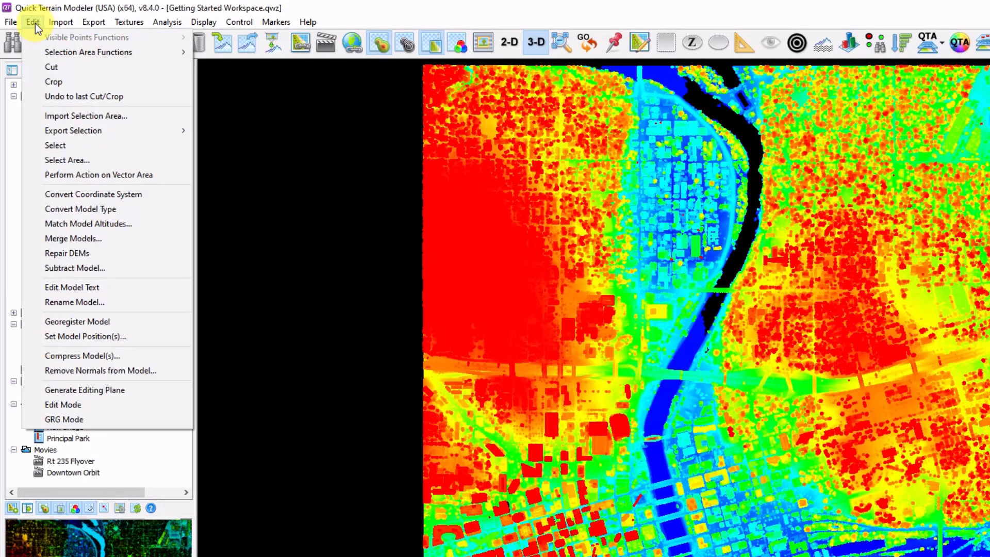
left_click(140, 335)
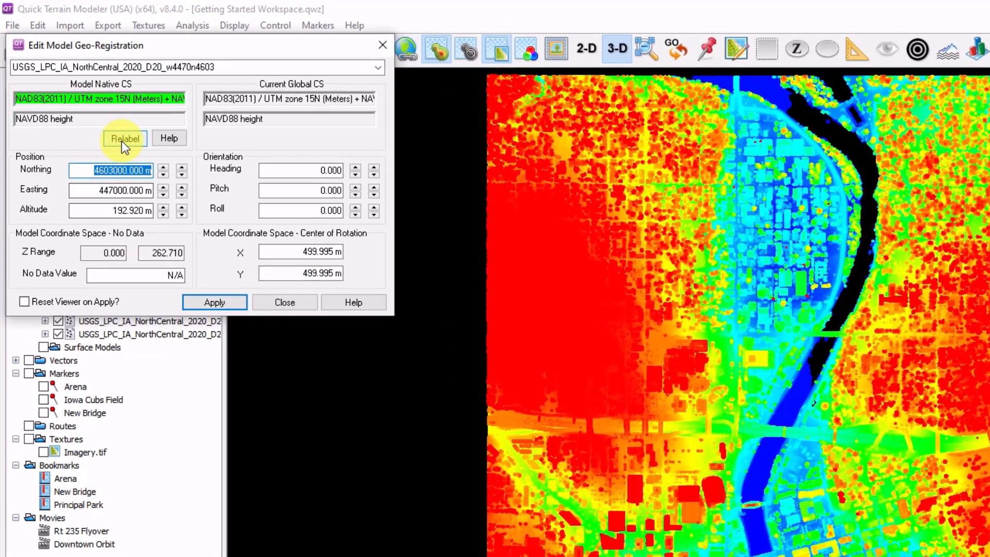
left_click(115, 128)
left_click(102, 94)
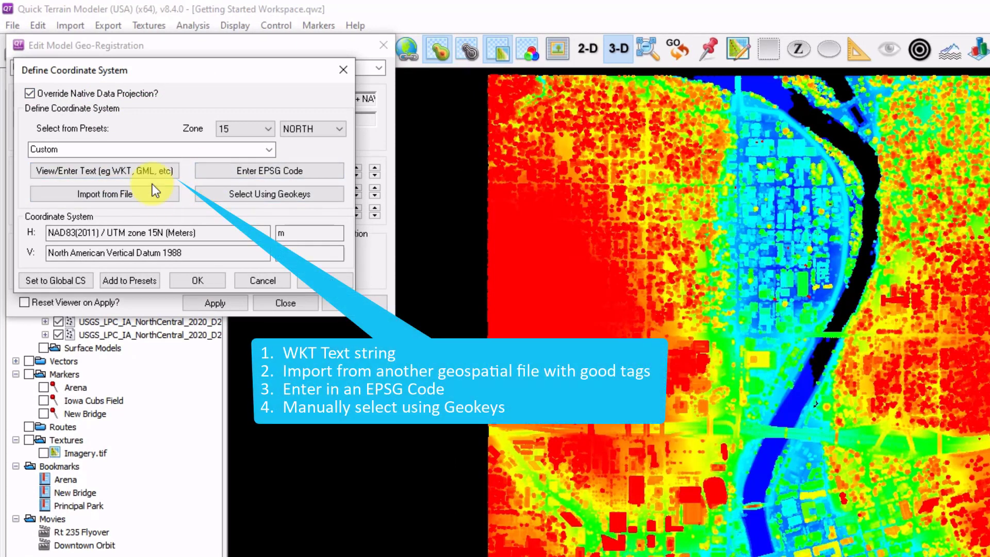
left_click(263, 277)
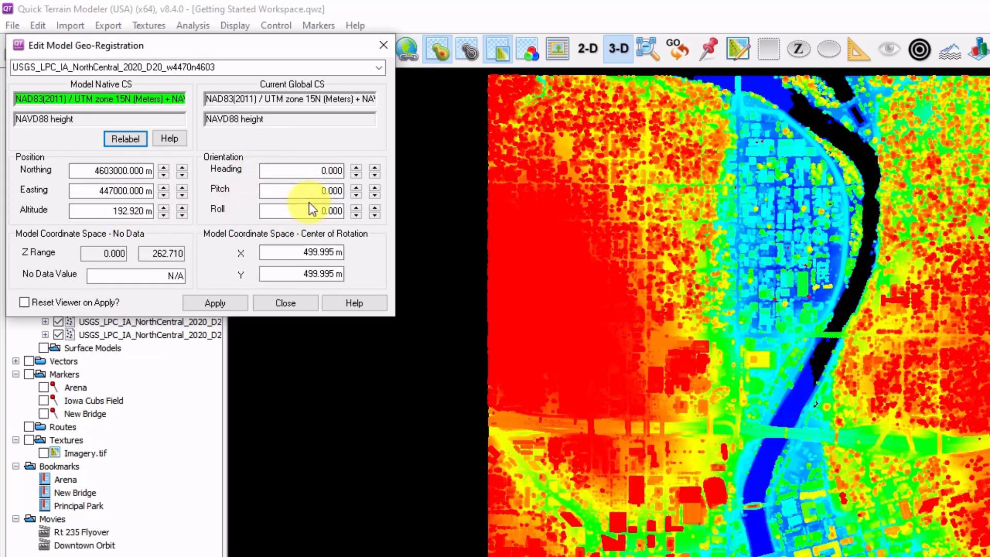
left_click(167, 275)
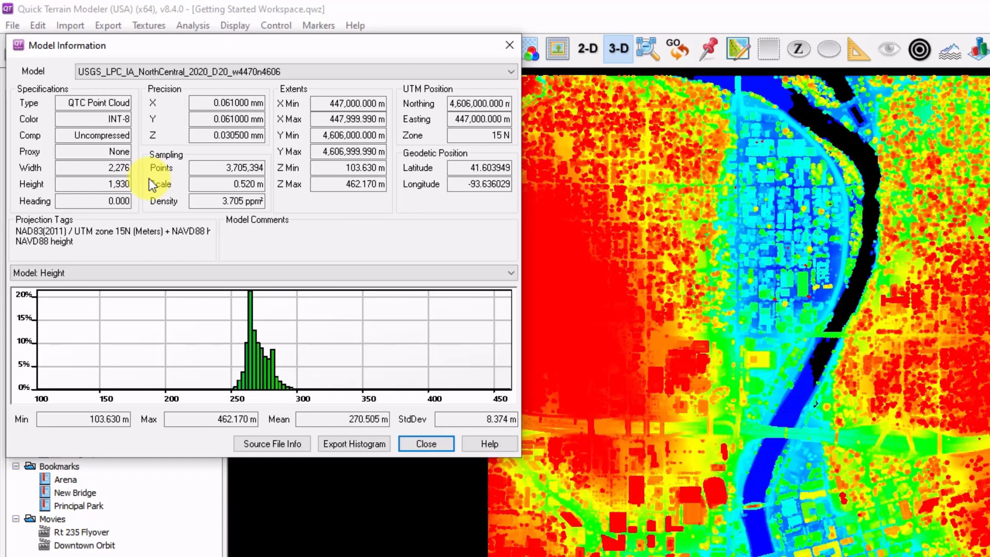
- Switch the Model Information histogram from Model: Height to QTA: Intensity
left_click(509, 273)
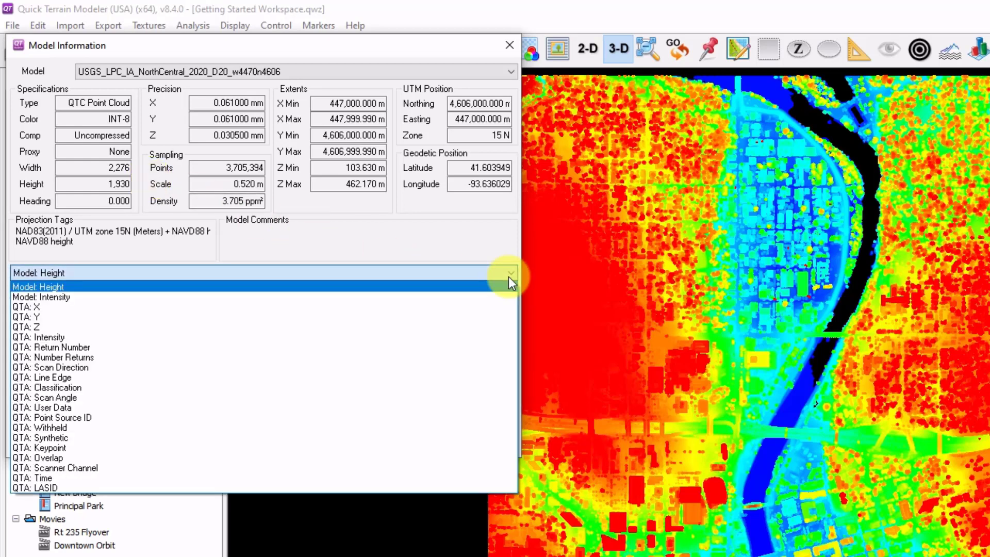
left_click(157, 337)
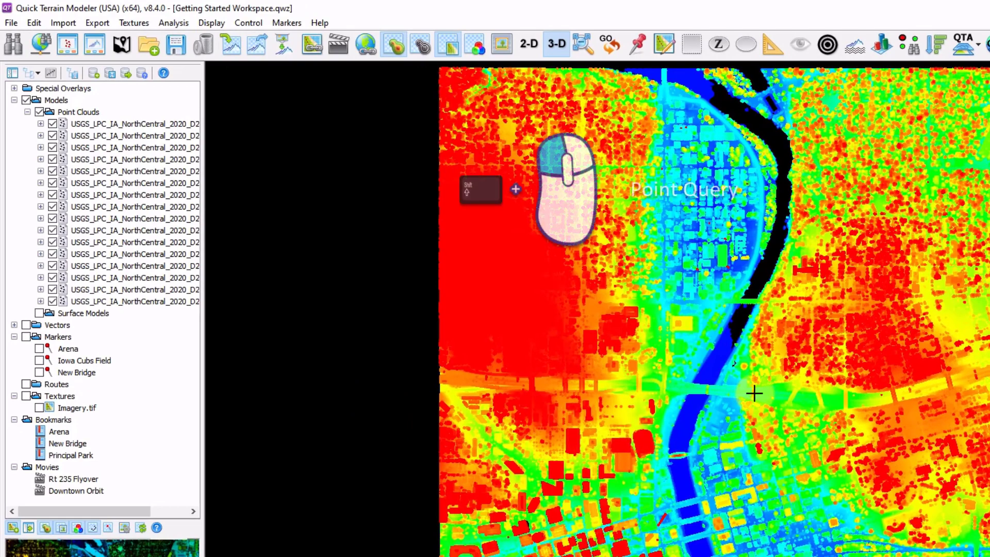
- Query a lidar point east of the river on tile w4480n4605 and scroll its Source File Info
left_click(751, 393, "shift")
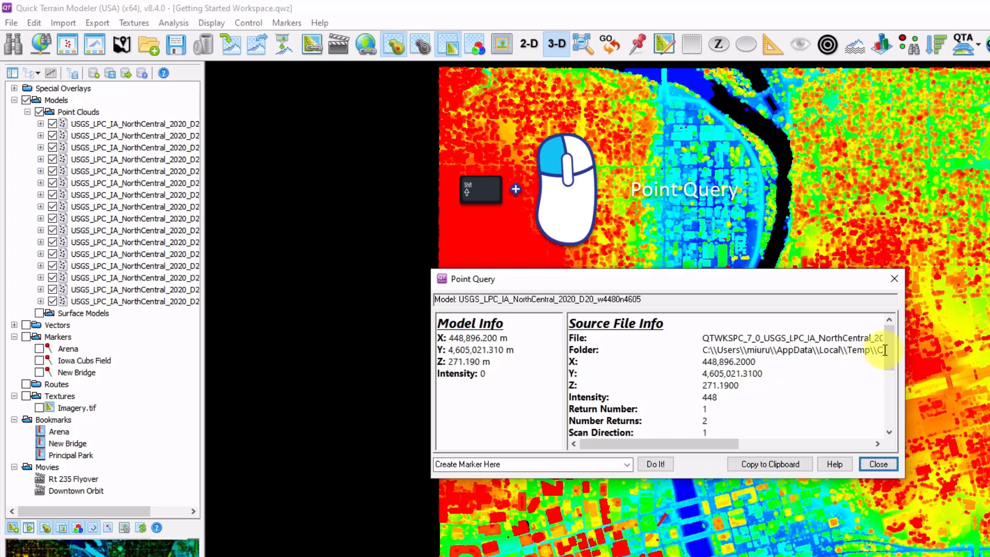
left_click_drag(888, 348, 883, 396)
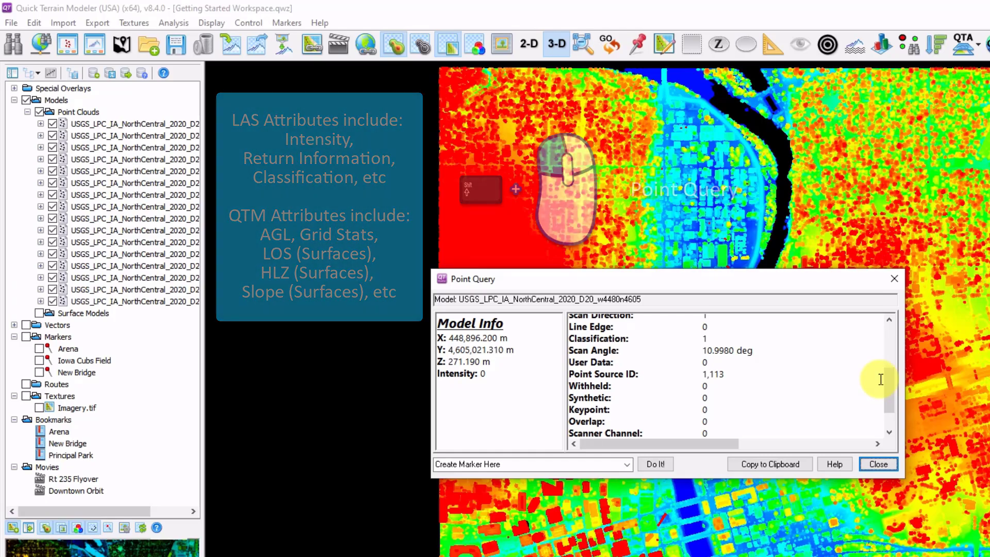
- Close the point query and colour the point cloud by classification
key("Escape")
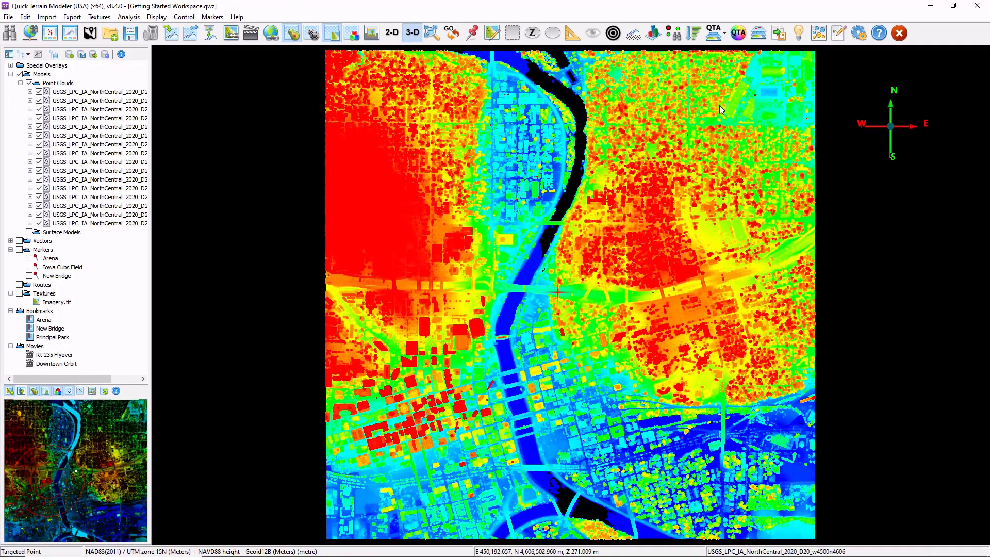
left_click(717, 37)
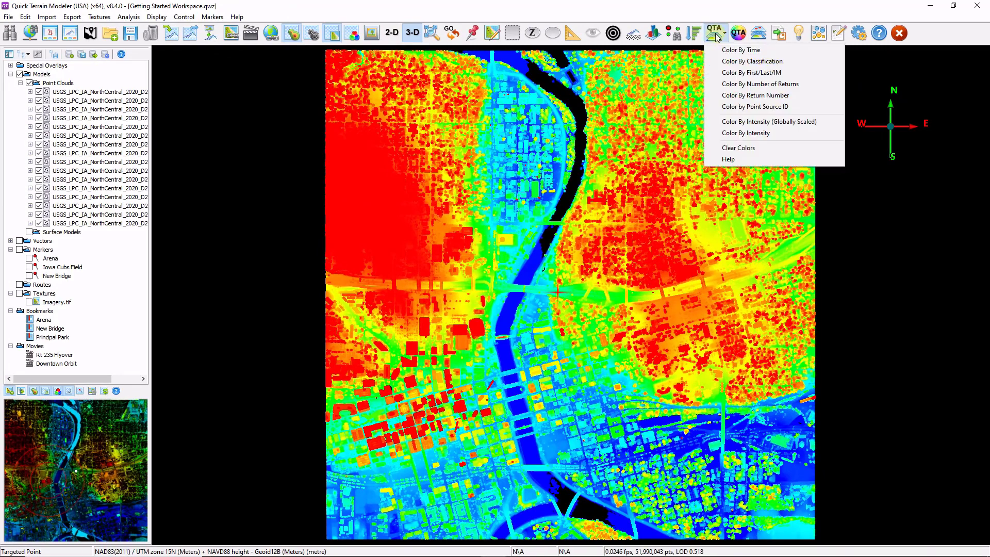
left_click(727, 58)
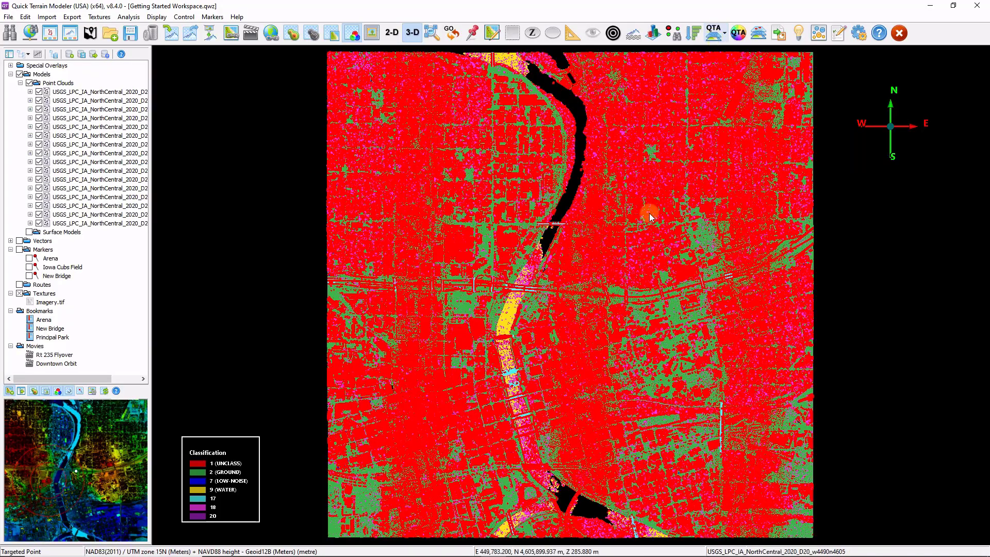
- Zoom and rotate over the downtown river crossing, then colour points by first, intermediate and last returns
scroll(591, 299, "up", 3)
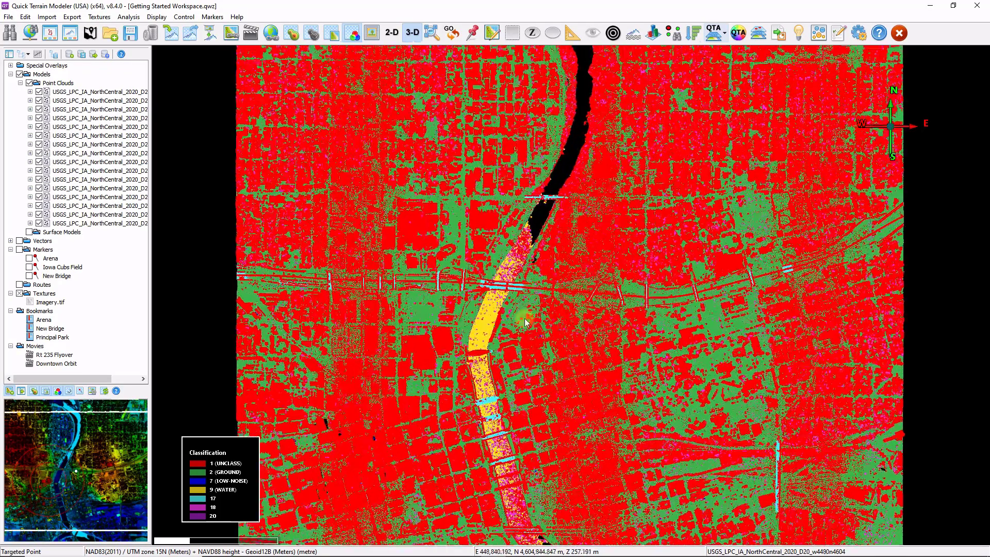
scroll(524, 322, "up", 5)
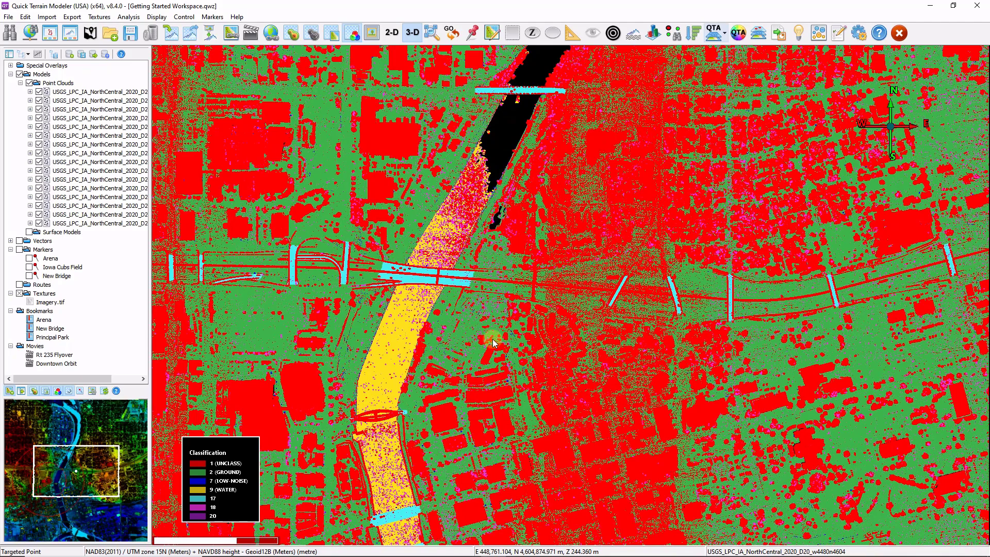
left_click_drag(494, 343, 643, 138)
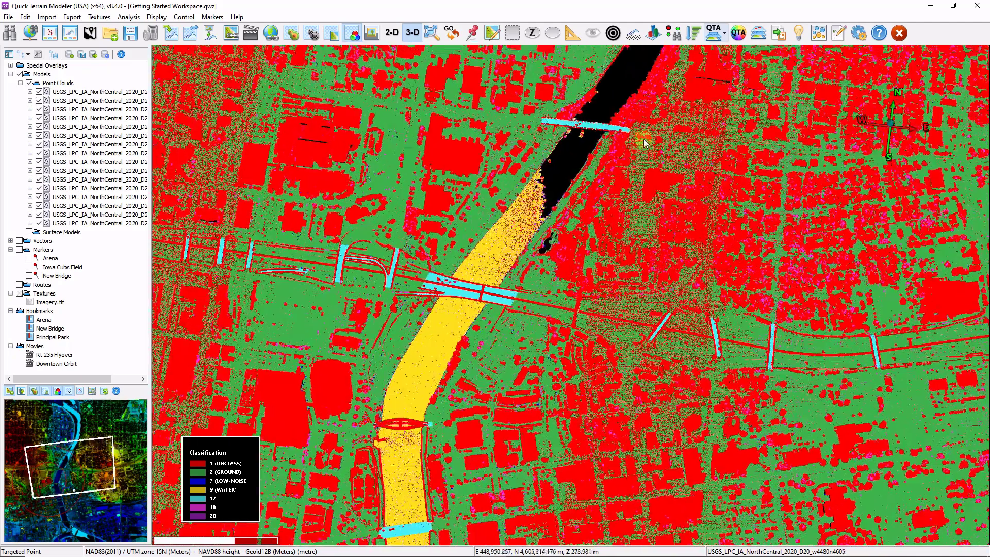
left_click(714, 36)
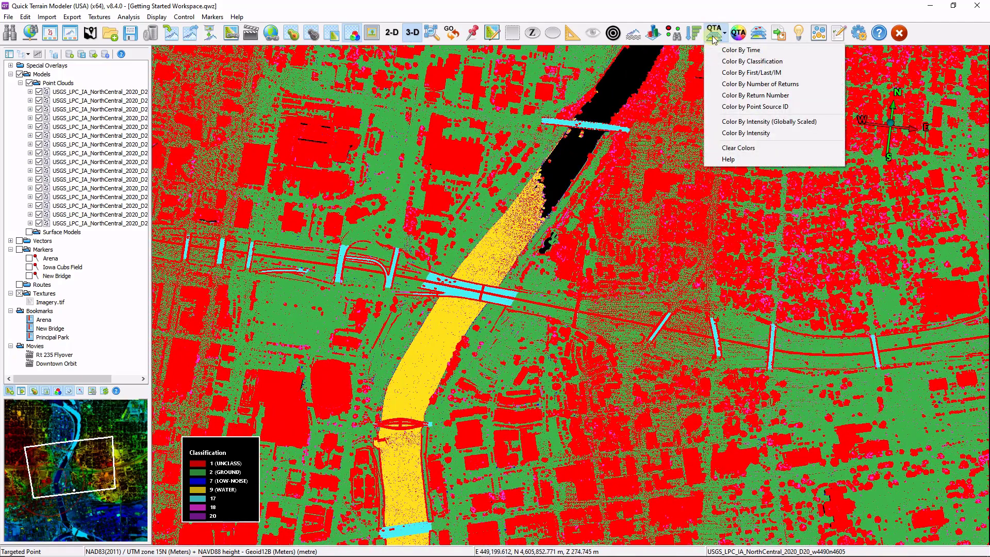
left_click(728, 75)
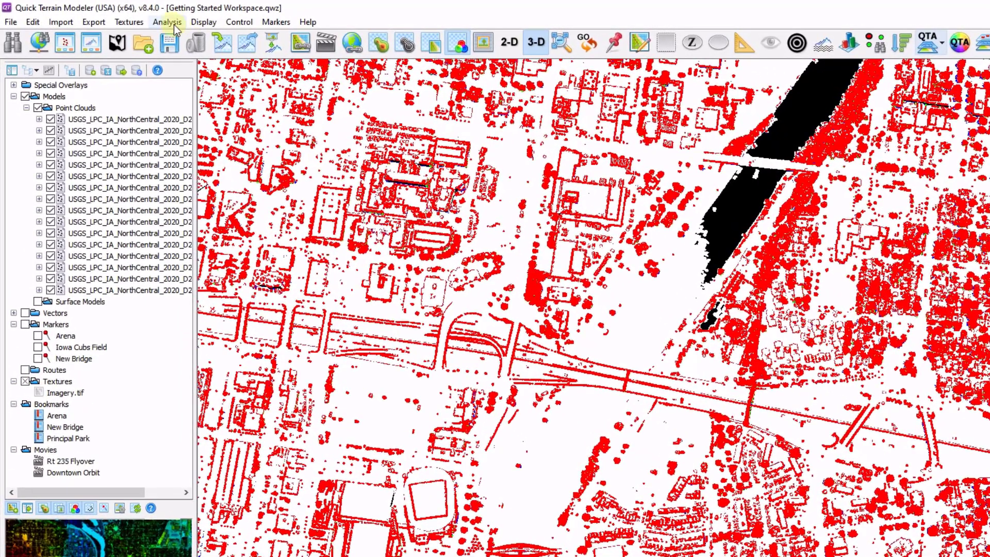
- Pack Classification into the QTA Discrete Filtering channel and show only class 2 points in an oblique view
left_click(130, 19)
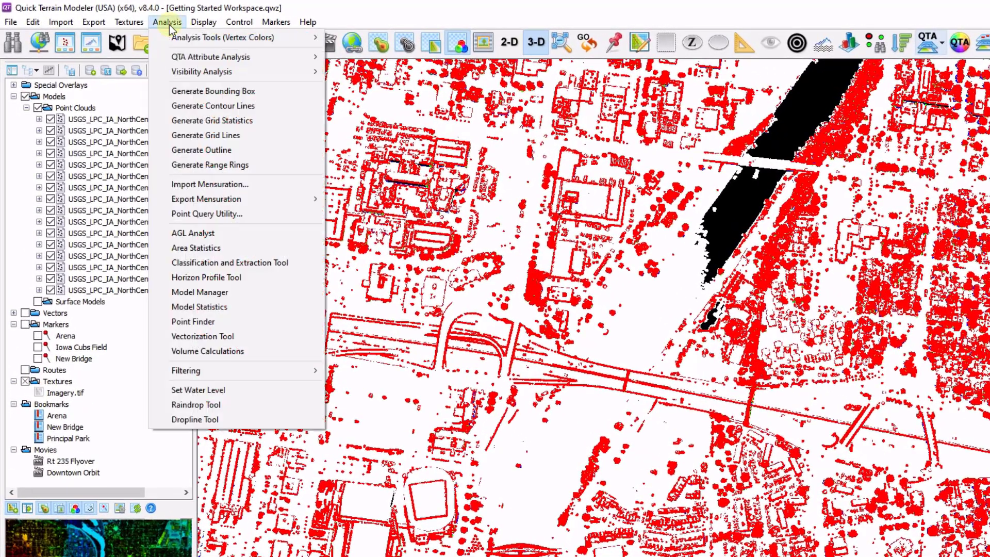
mouse_move(289, 371)
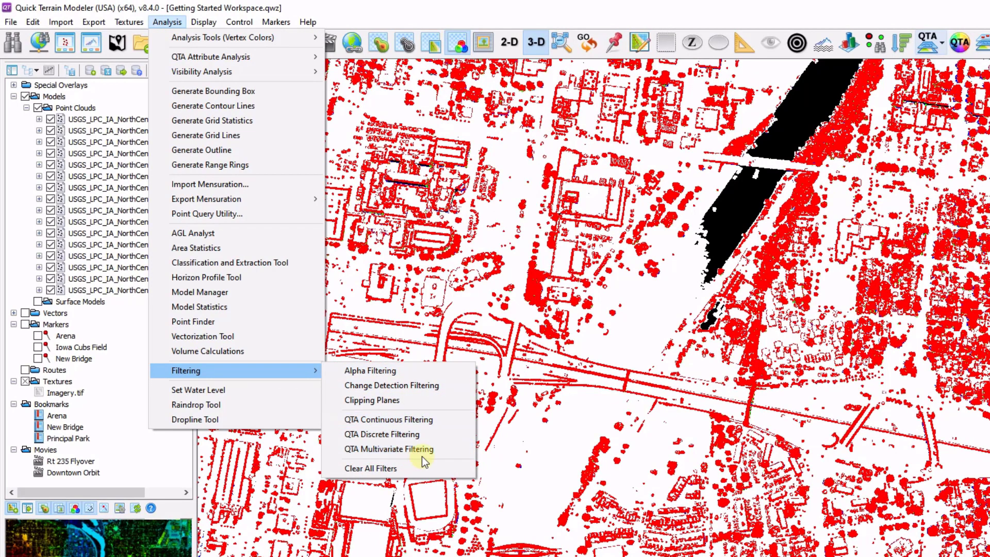
left_click(419, 434)
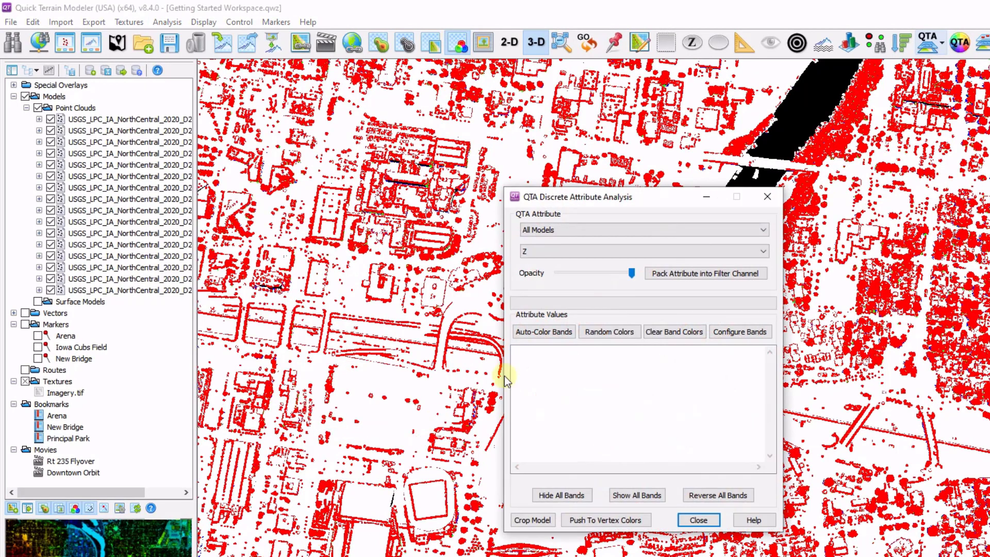
left_click(762, 250)
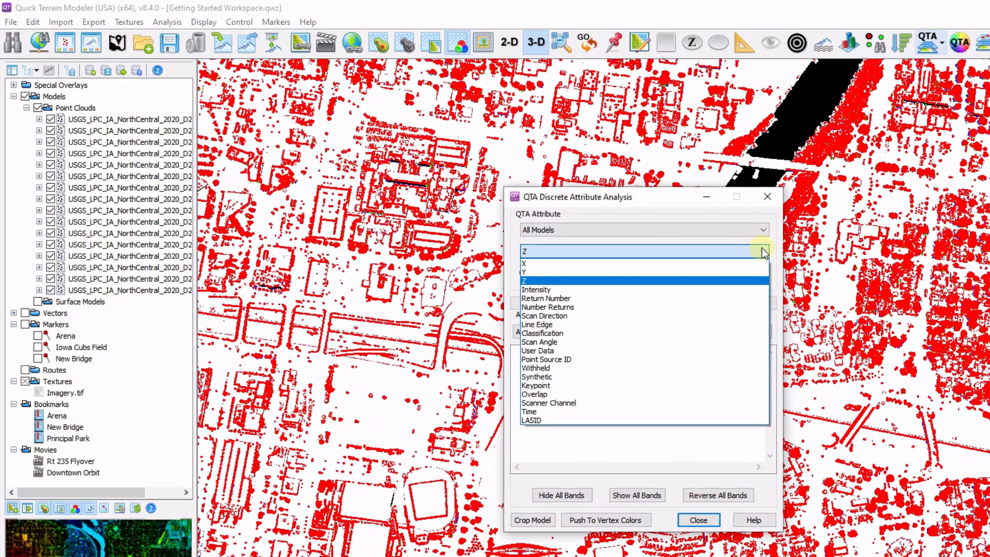
left_click(623, 332)
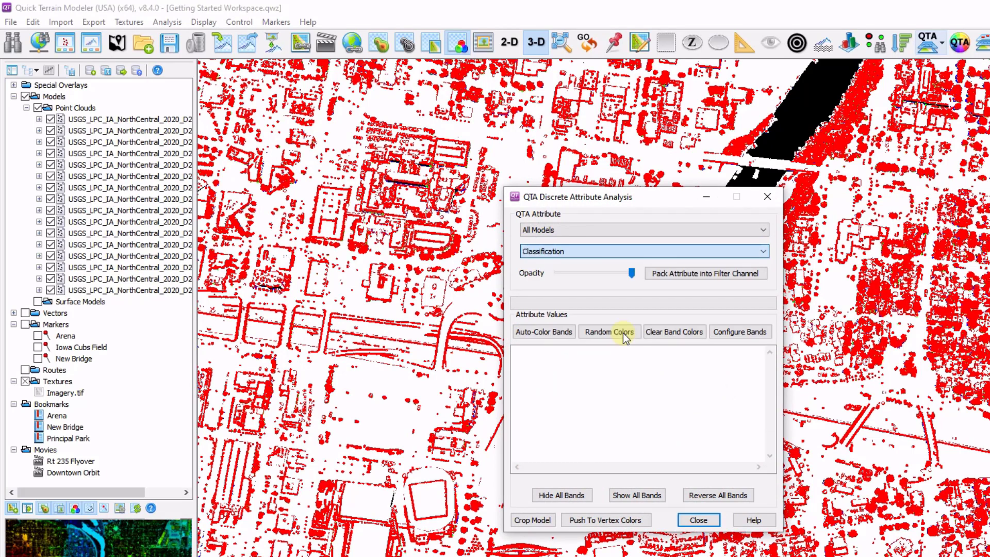
left_click(676, 276)
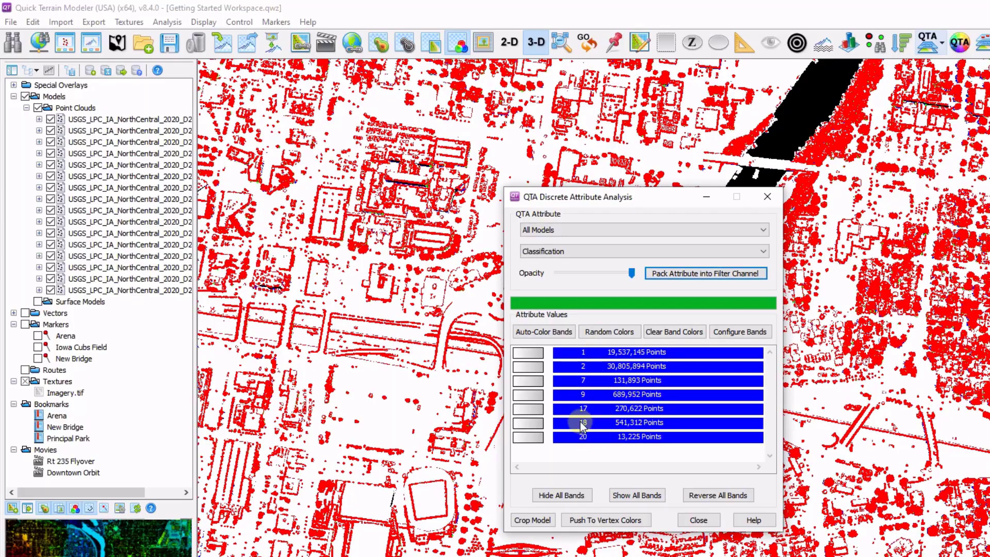
left_click(527, 367)
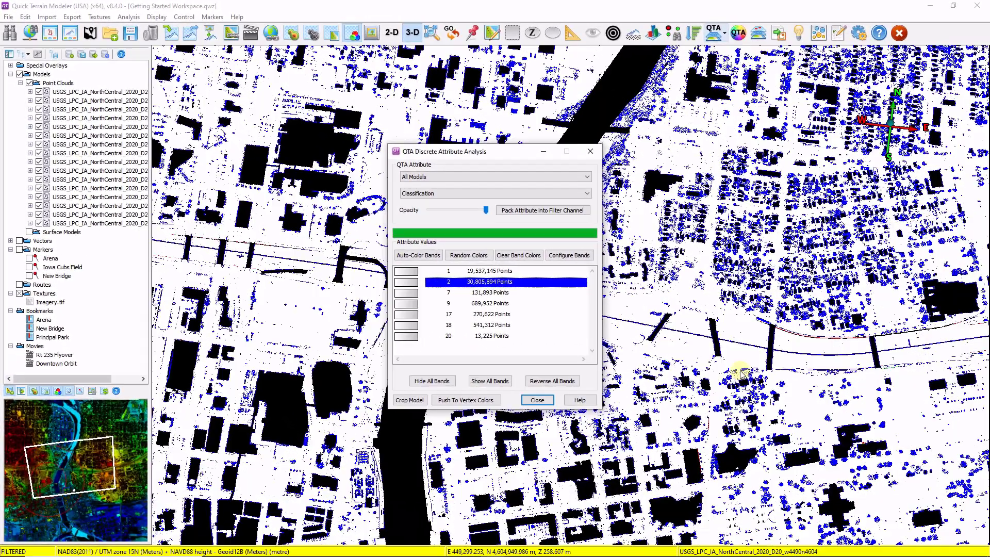
left_click_drag(740, 371, 654, 264)
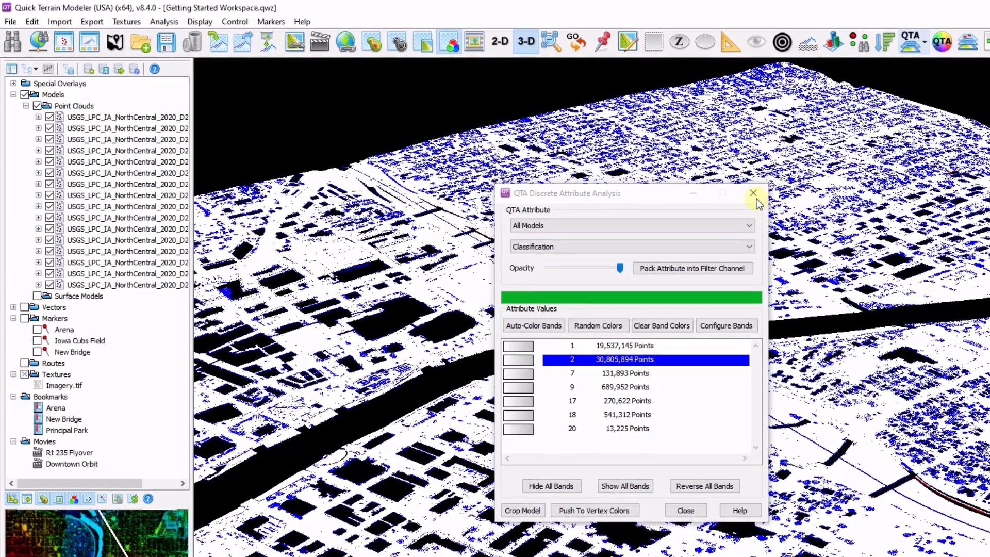
left_click(590, 151)
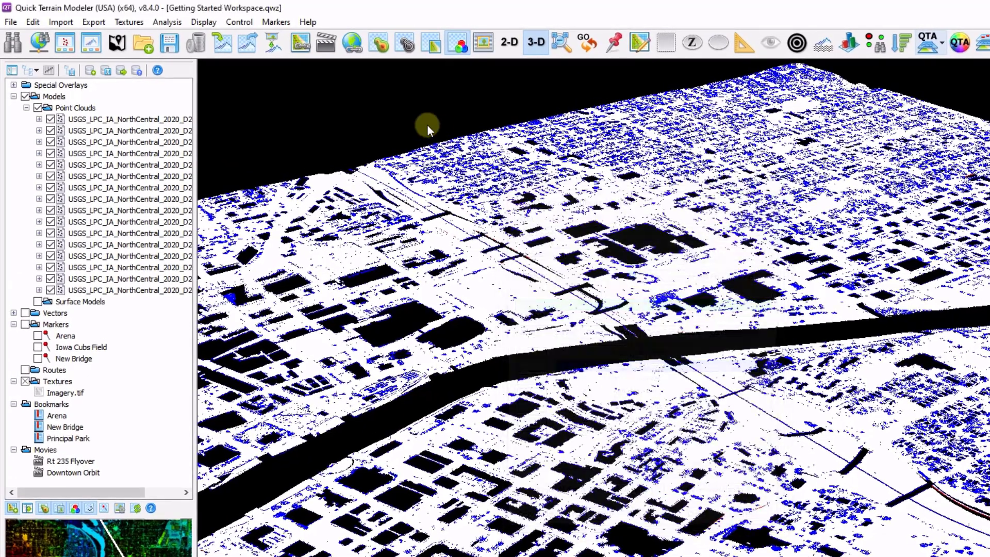
- Pack Intensity into the filter channel with QTA Continuous Filtering
left_click(171, 24)
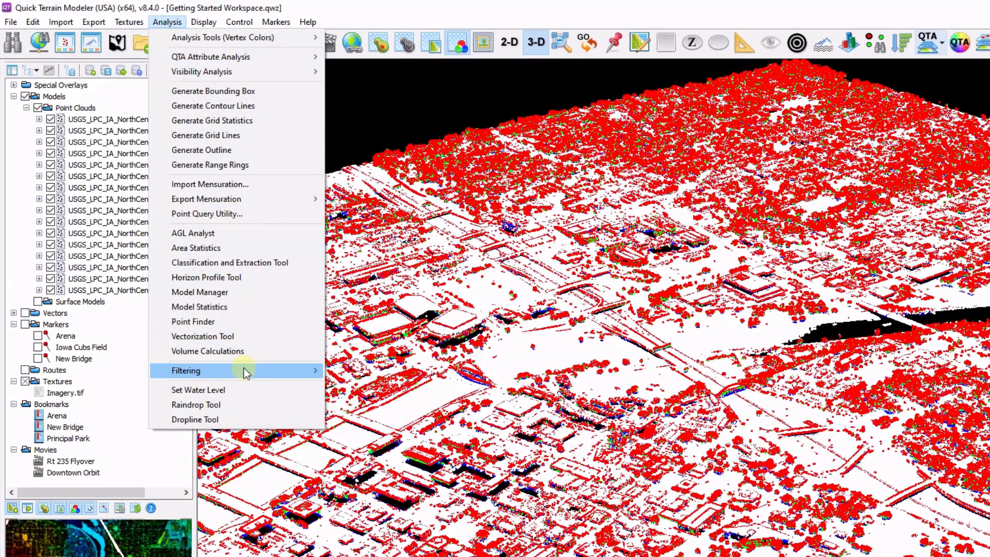
mouse_move(242, 369)
left_click(415, 419)
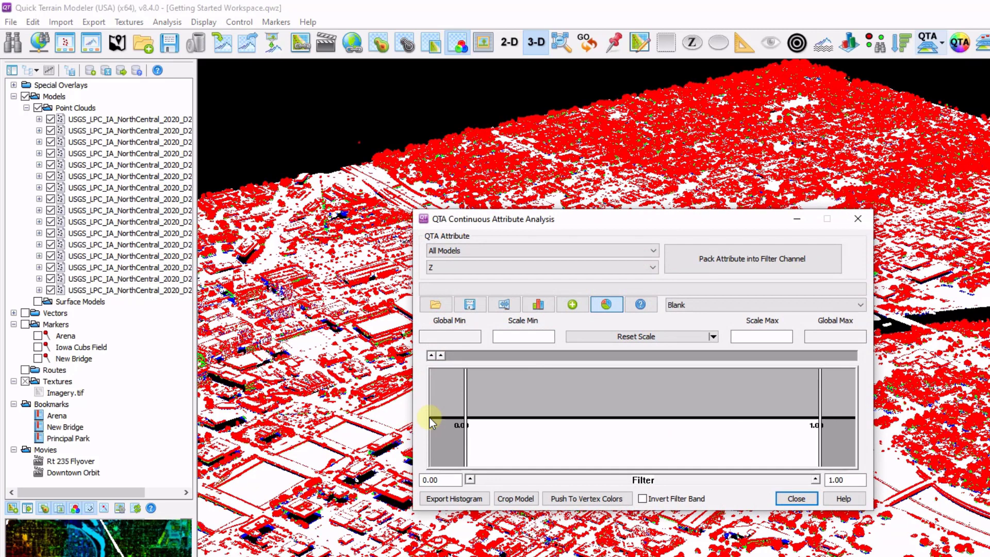
left_click(655, 270)
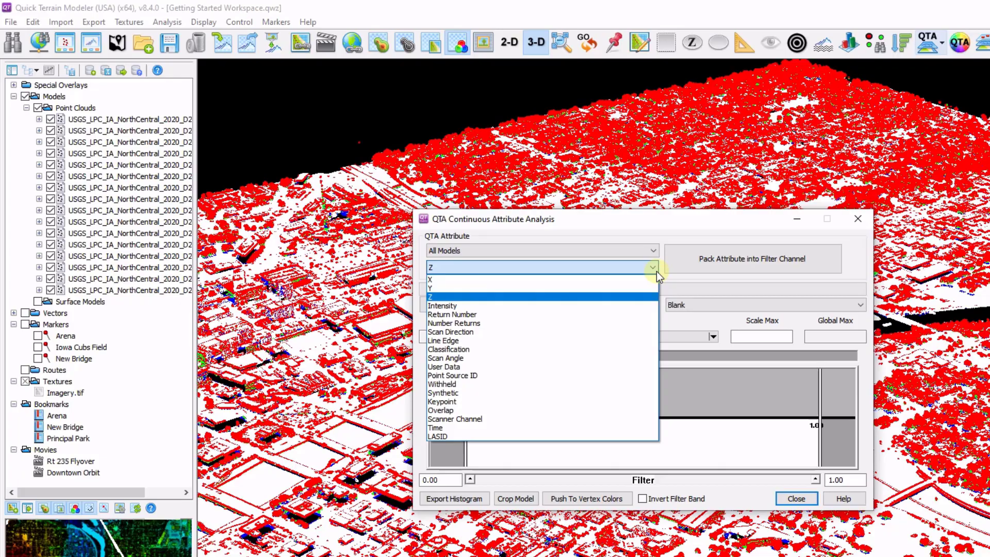
left_click(646, 306)
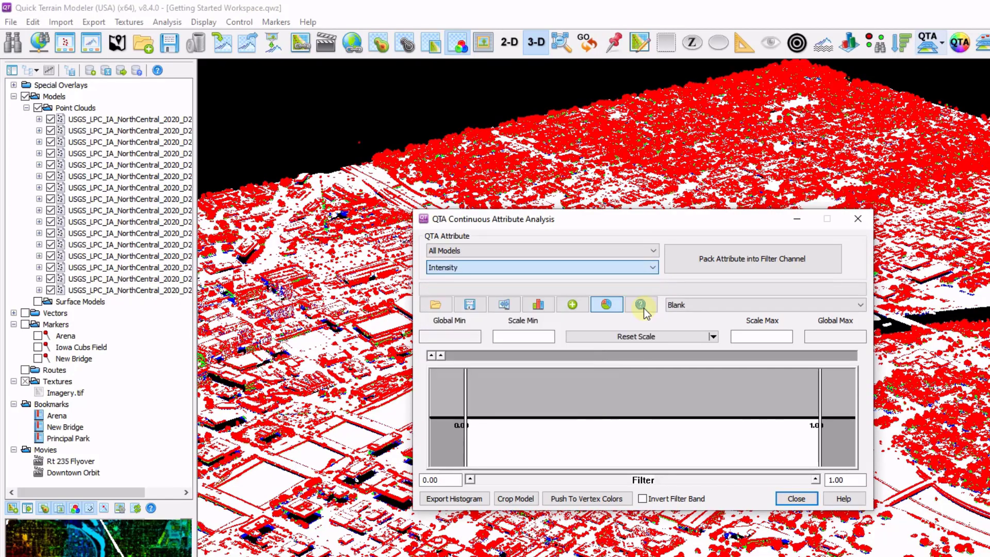
left_click(720, 262)
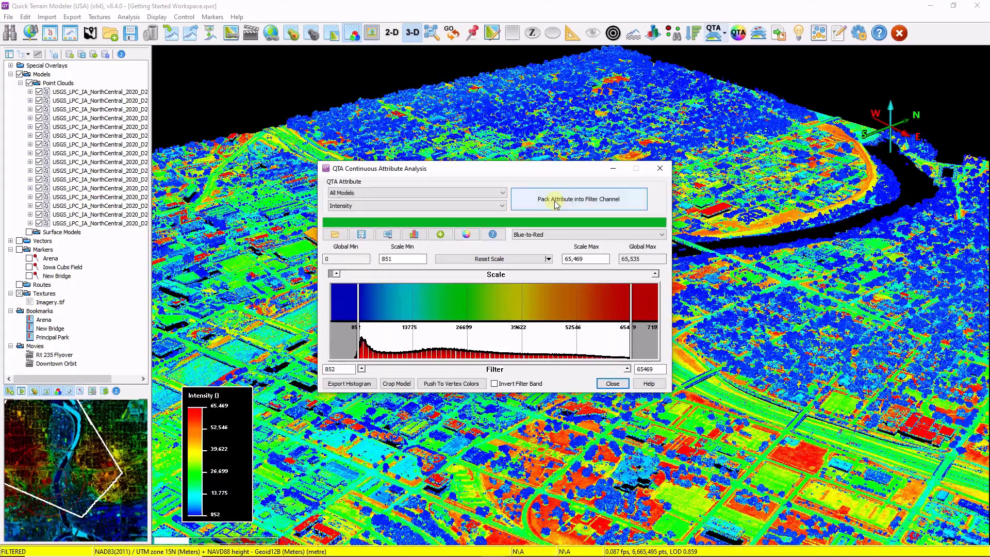
- Restrict the kept intensities to 20793–29122 near the river, then close the filter
left_click_drag(520, 168, 390, 138)
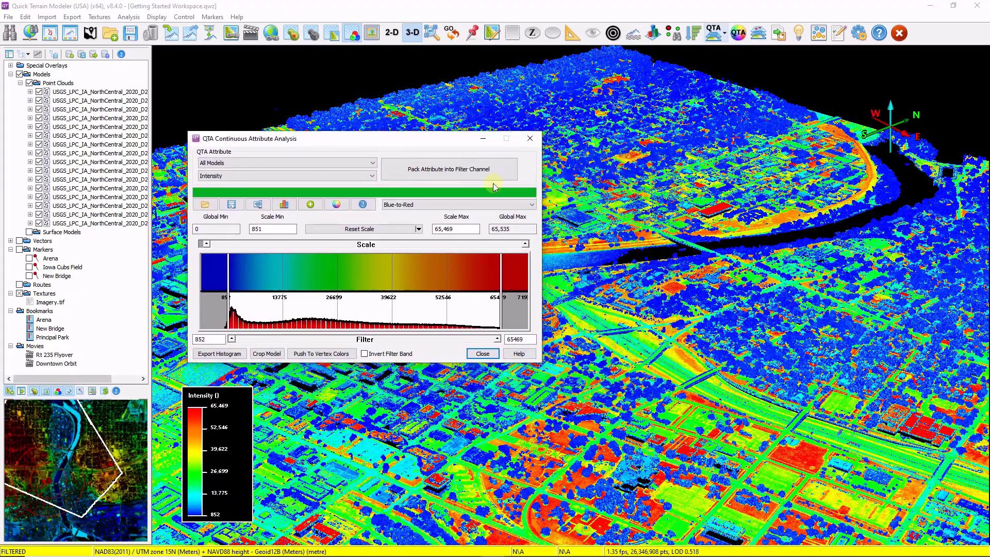
left_click_drag(660, 305, 555, 352)
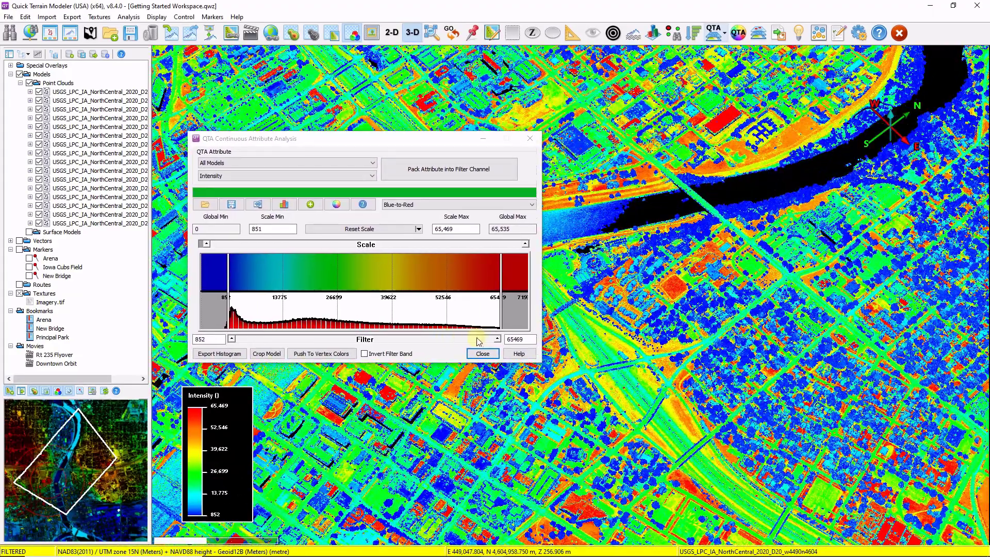
left_click_drag(496, 340, 326, 340)
left_click_drag(241, 341, 313, 346)
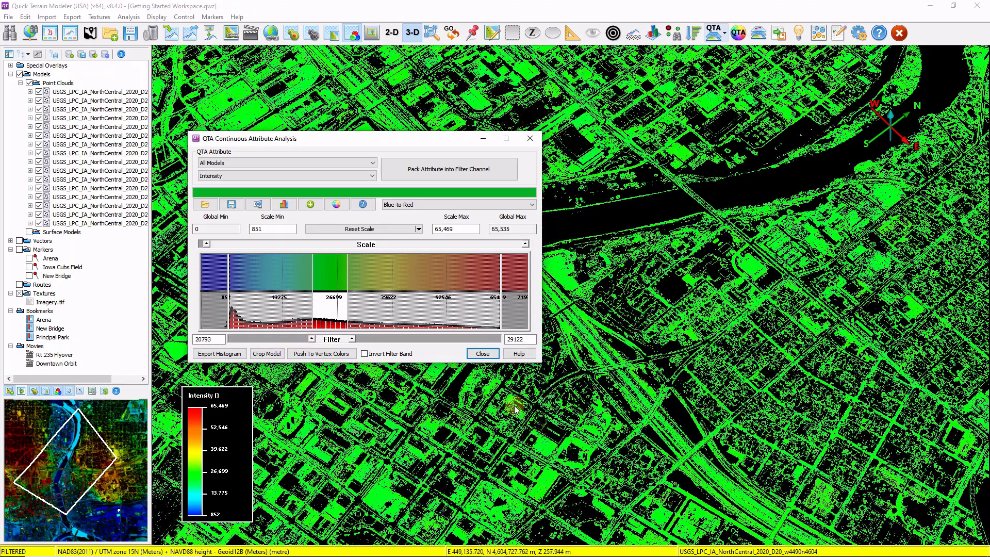
left_click(483, 353)
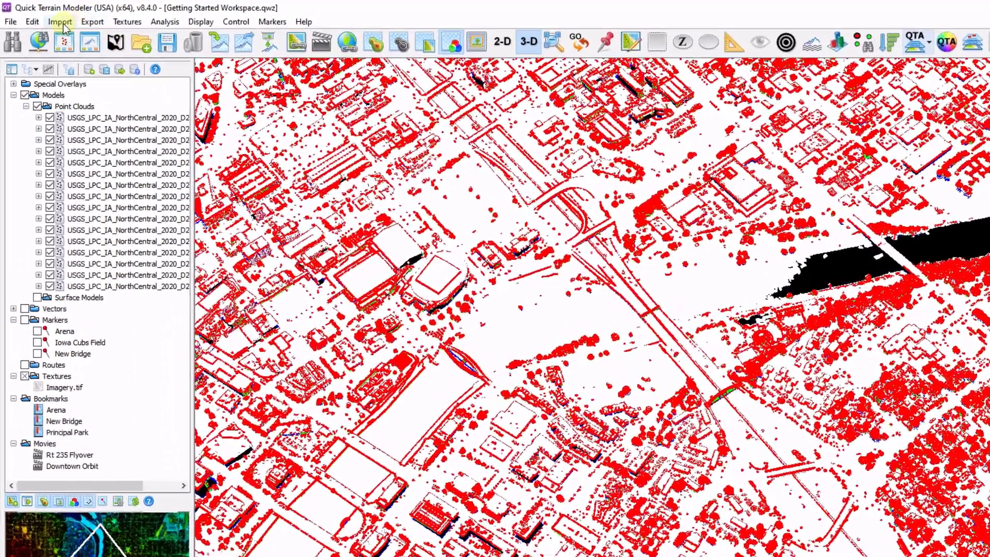
left_click(25, 17)
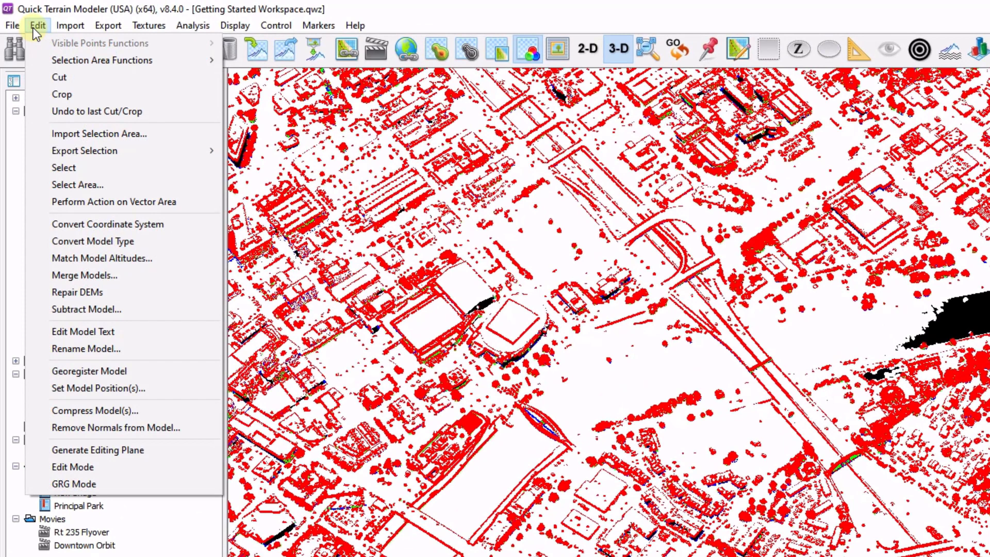
left_click(110, 224)
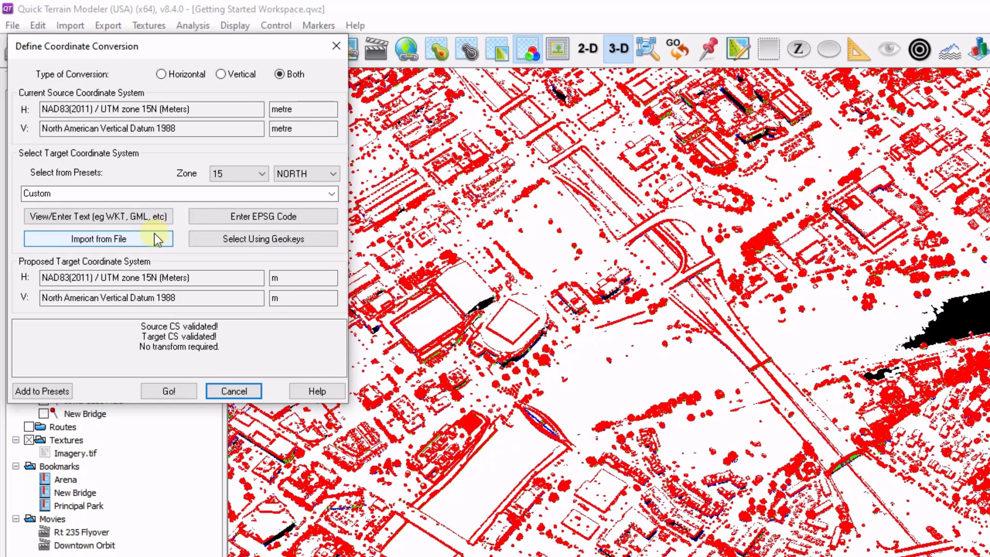
left_click(337, 46)
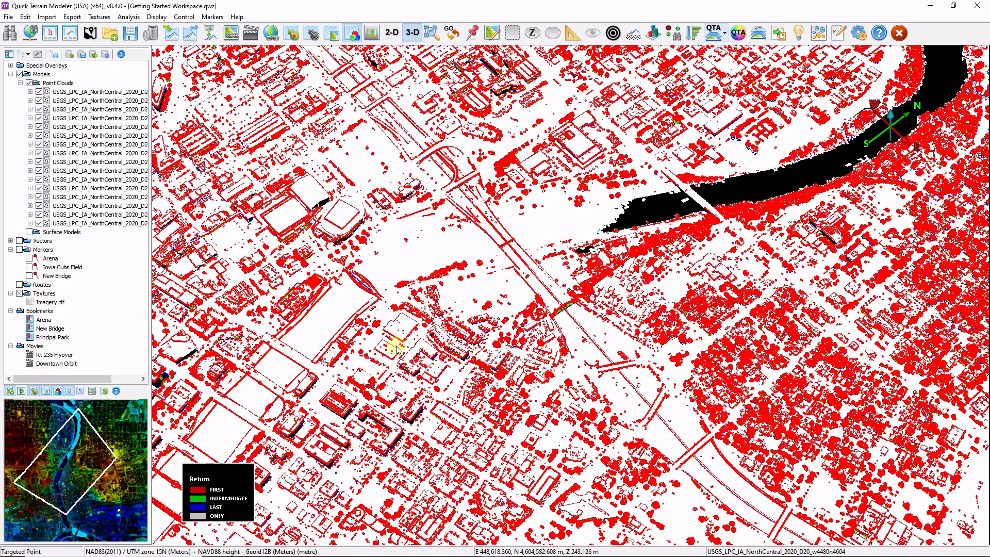
- Set both General and Vertical display units to Feet (US Survey)
left_click(25, 17)
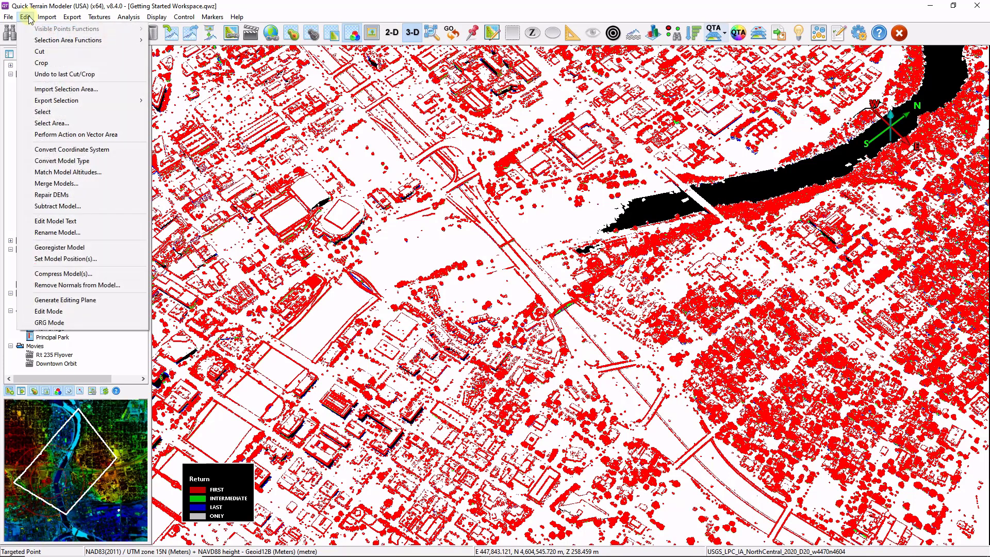
mouse_move(8, 17)
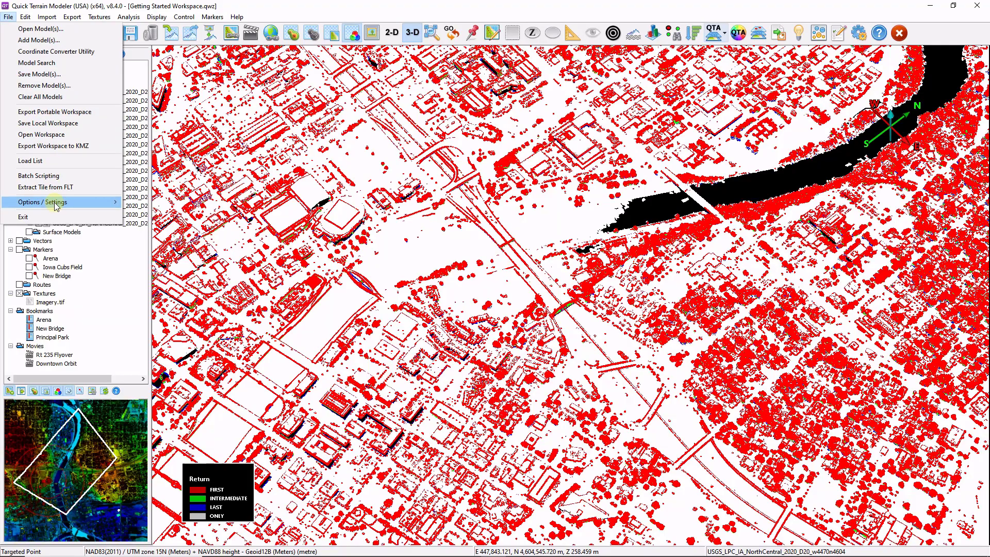
mouse_move(55, 202)
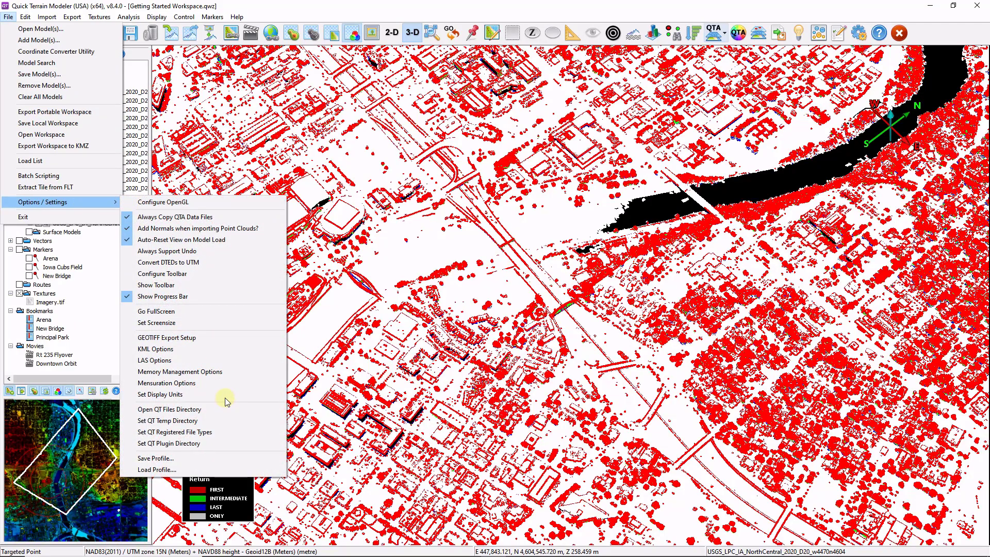
left_click(225, 395)
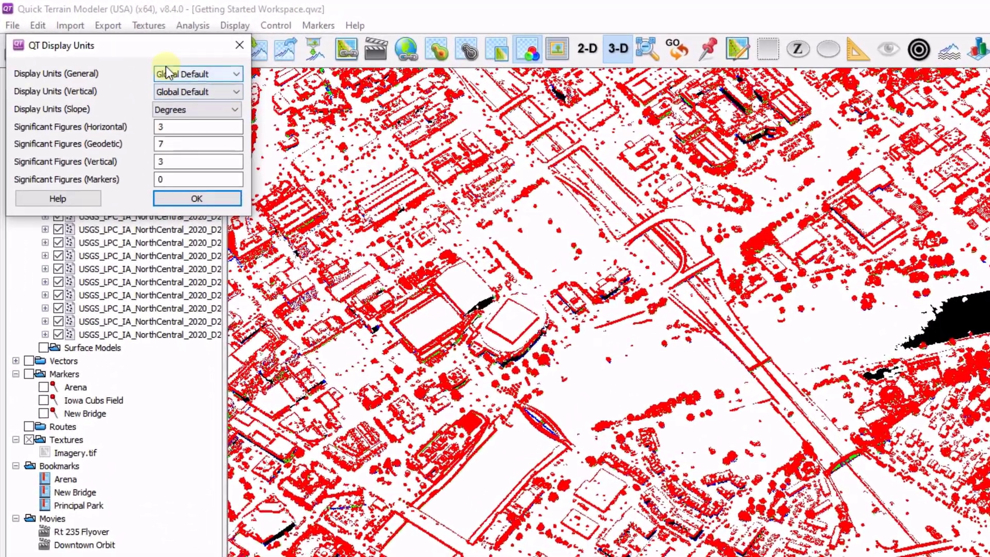
left_click(218, 76)
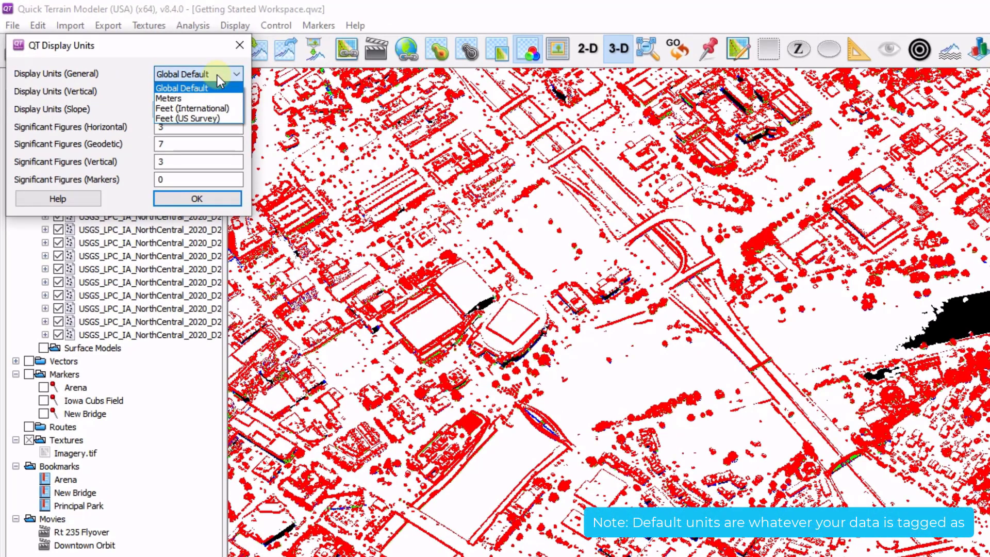
left_click(223, 119)
left_click(206, 93)
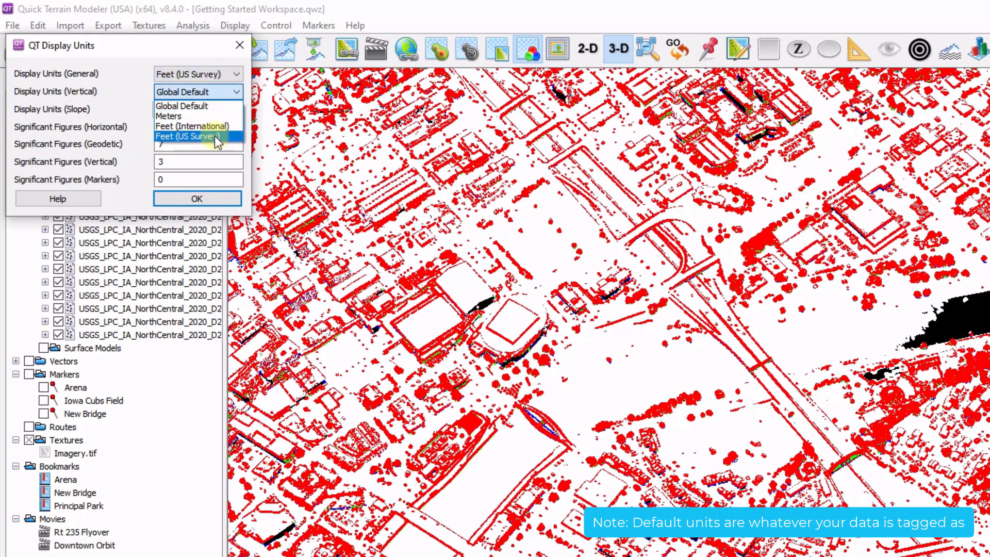
left_click(215, 136)
left_click(220, 201)
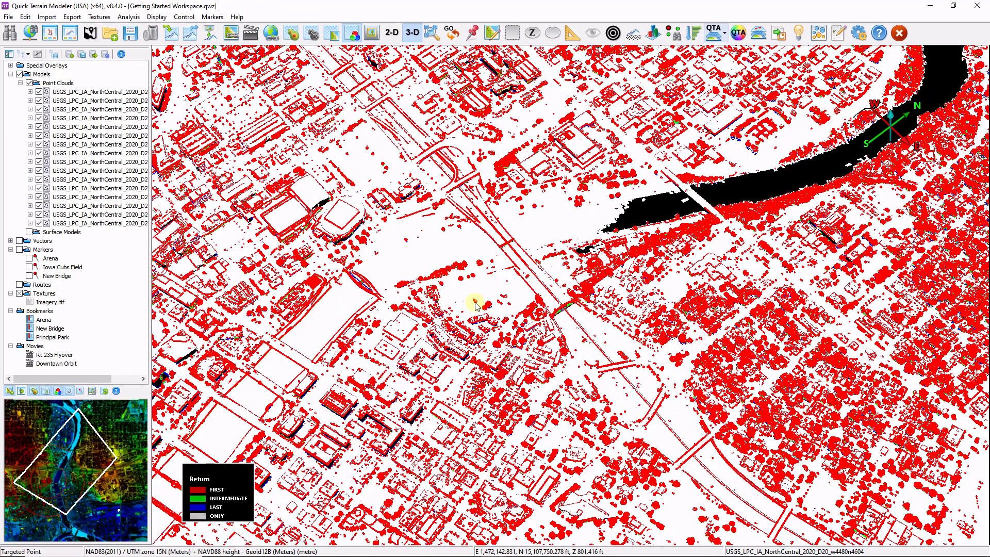
- Replace return colouring with a Blue-to-Red Density grid at 1.790 m spacing, viewed top-down
left_click(351, 33)
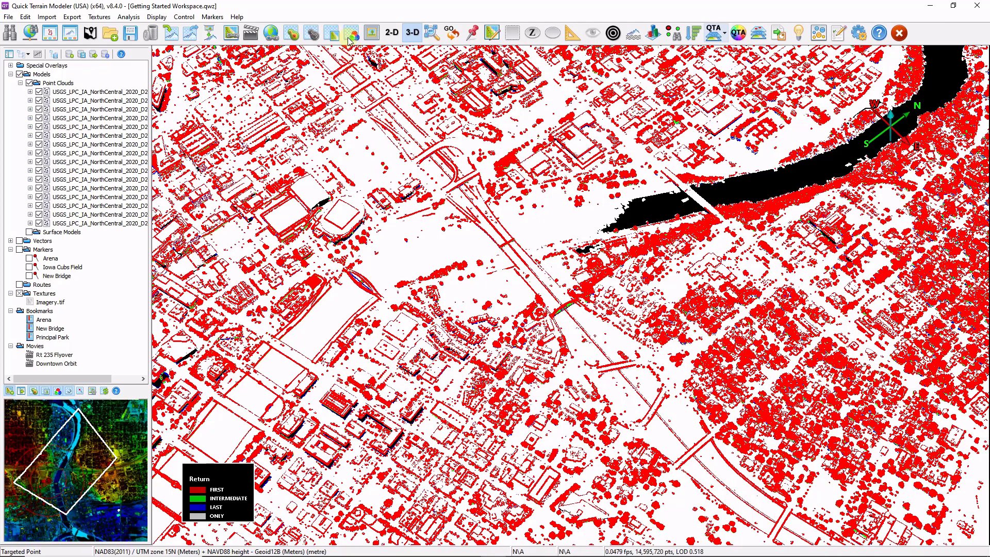
left_click(292, 33)
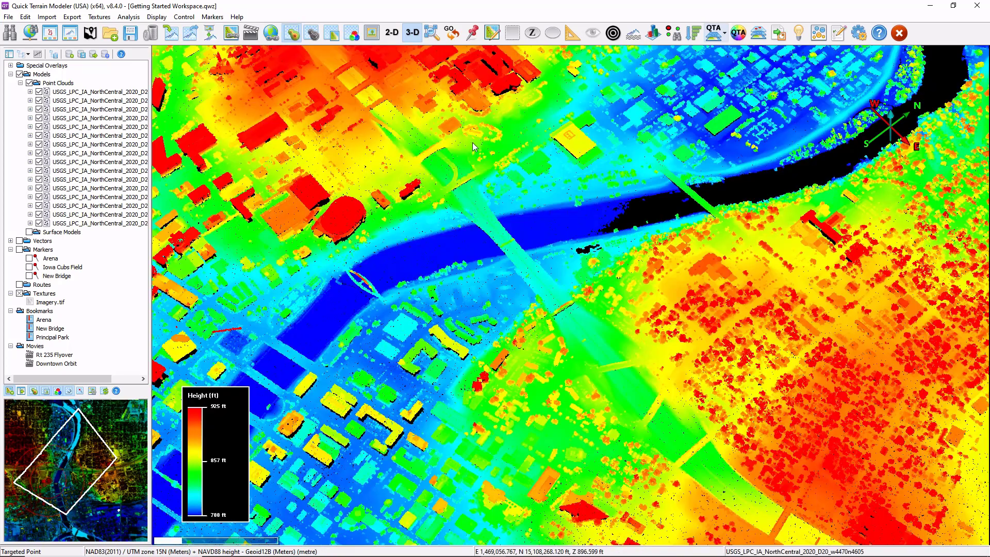
left_click(653, 36)
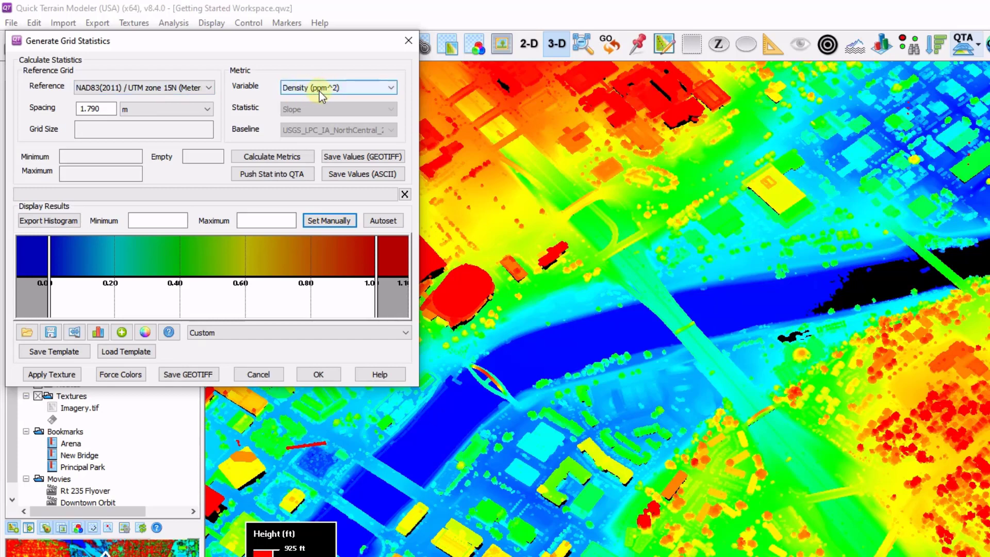
left_click(280, 159)
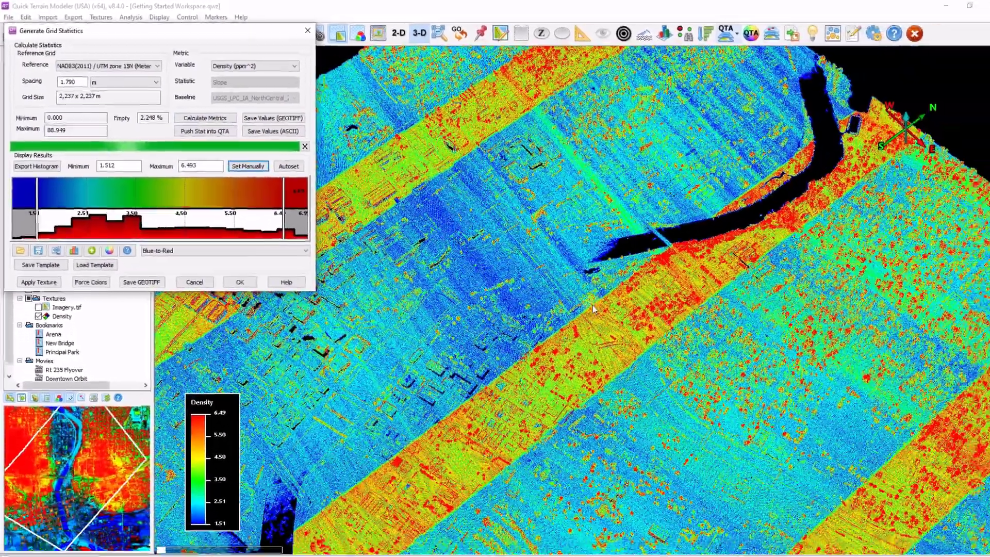
left_click_drag(593, 308, 582, 372)
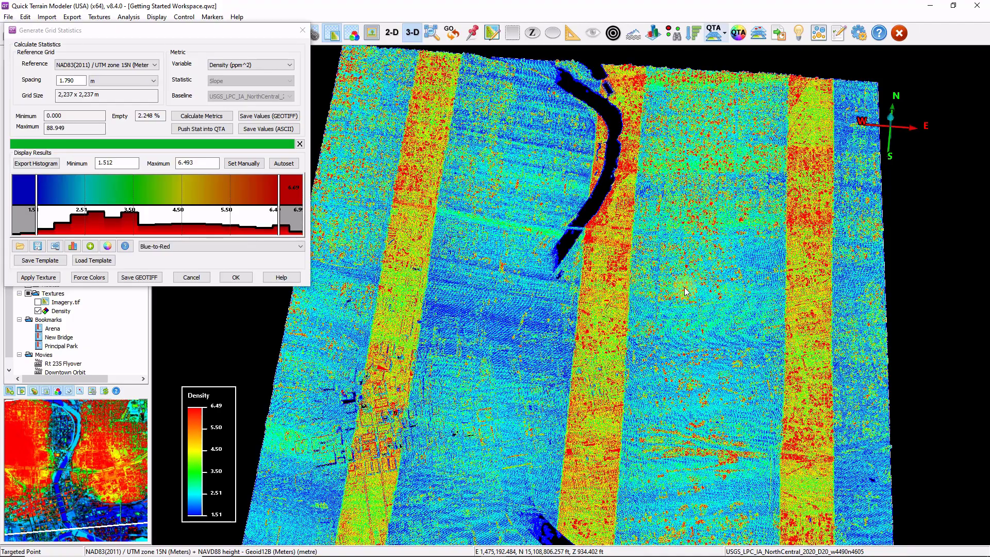
- Close Grid Statistics and choose Quick_Terrain_Modeler_Getting_Started_Data as the folder to index
left_click(302, 30)
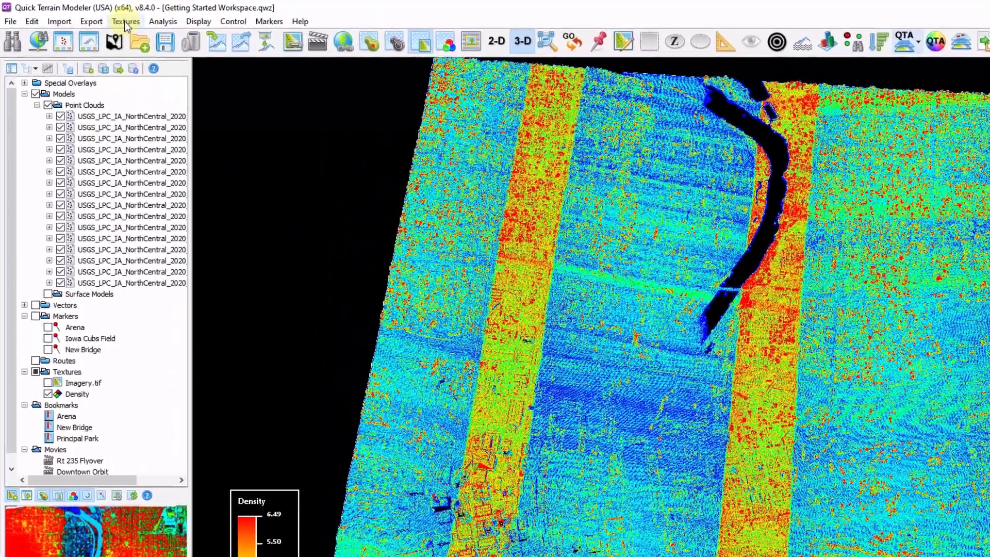
left_click(74, 18)
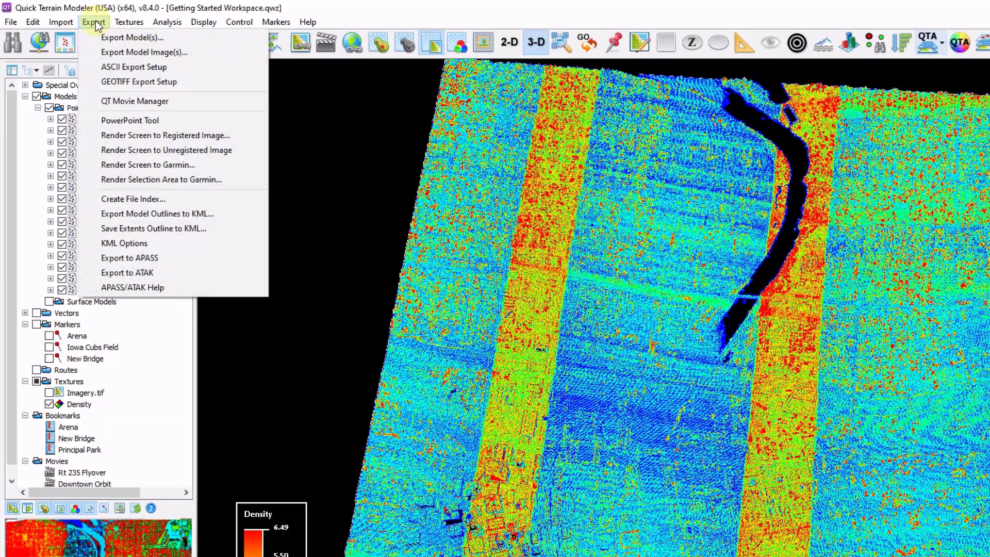
left_click(156, 199)
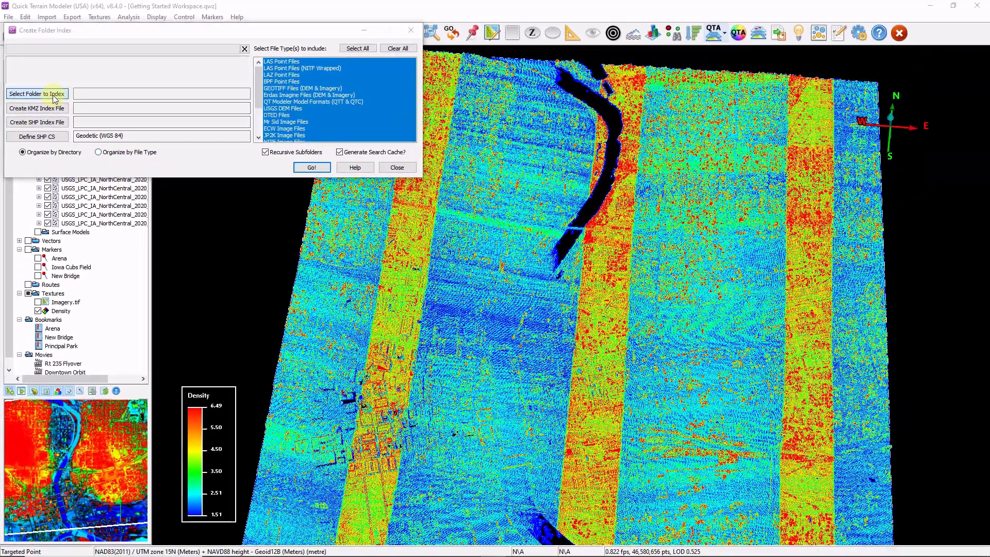
left_click(68, 118)
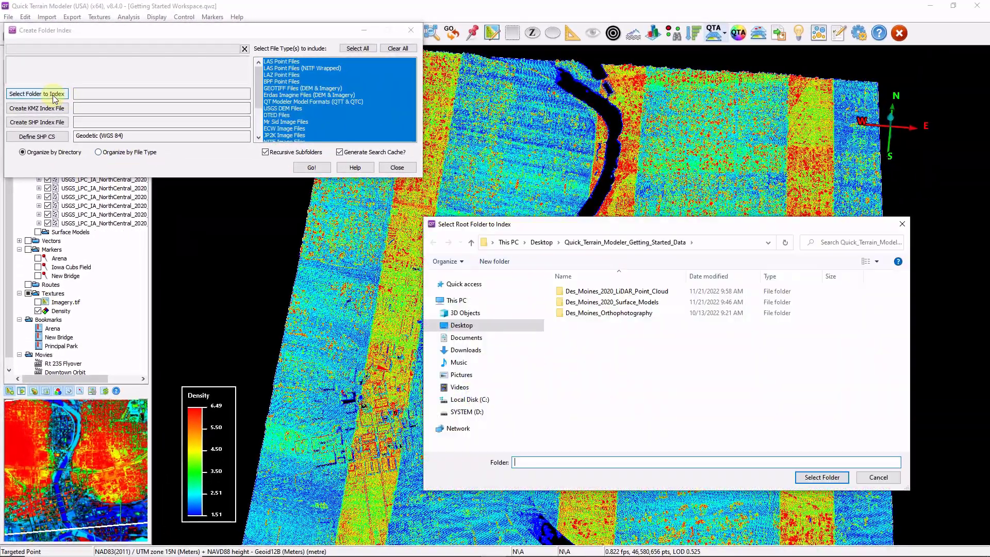
left_click(644, 242)
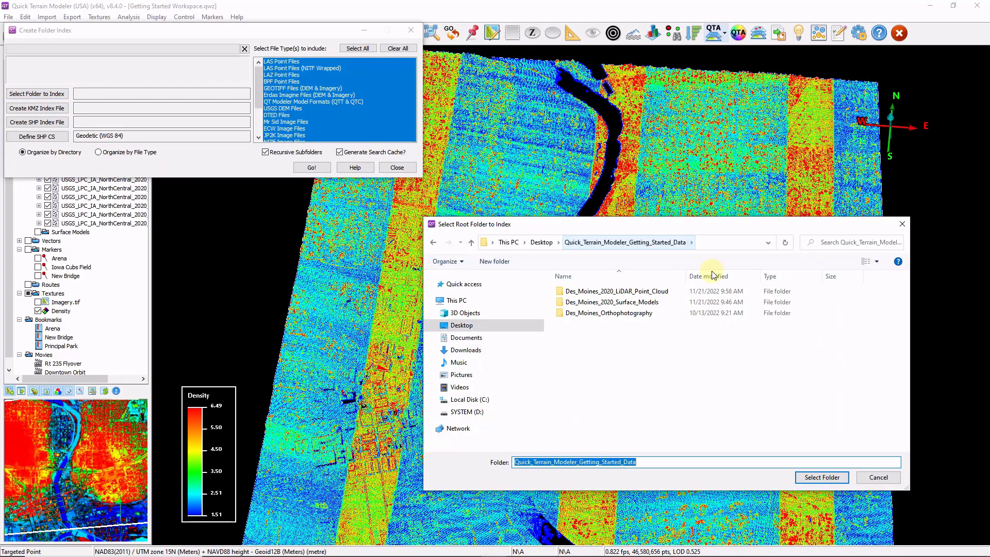
left_click(822, 477)
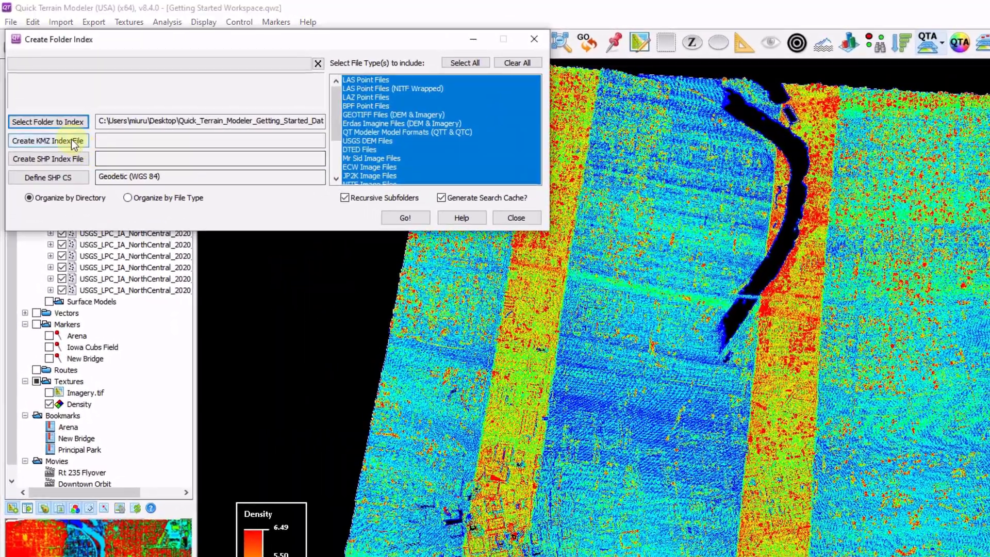
- Save the KMZ index file as Index and run the indexing
left_click(72, 141)
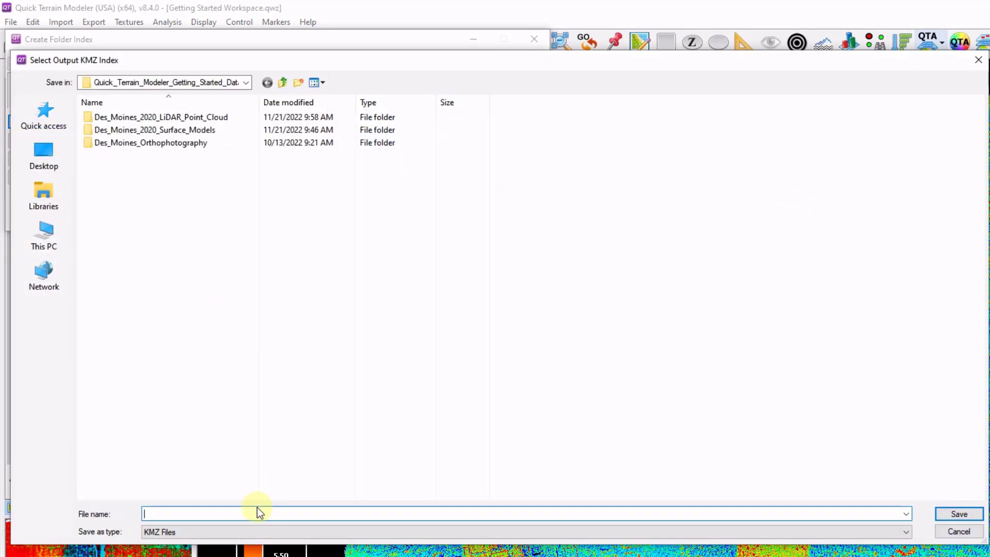
type("Index")
left_click(958, 514)
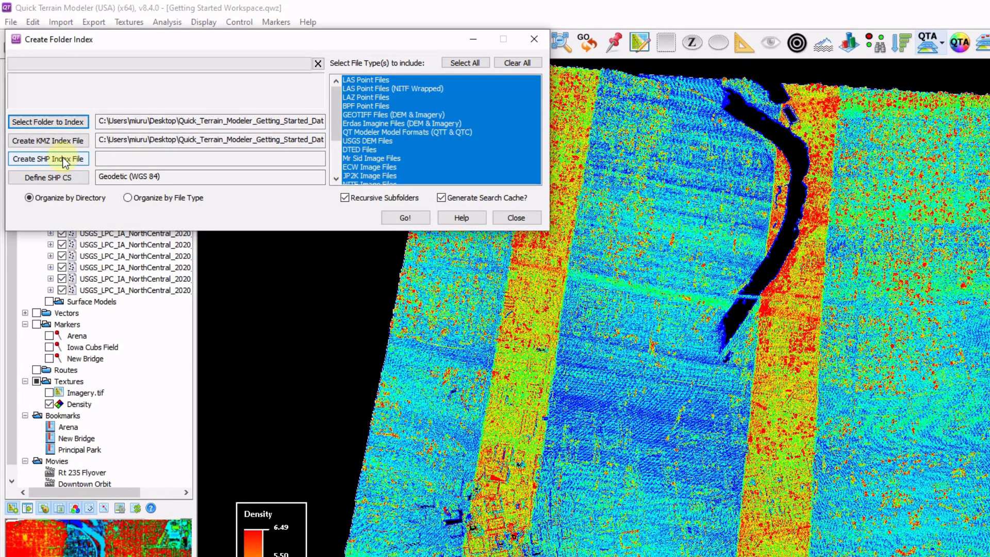
left_click(405, 217)
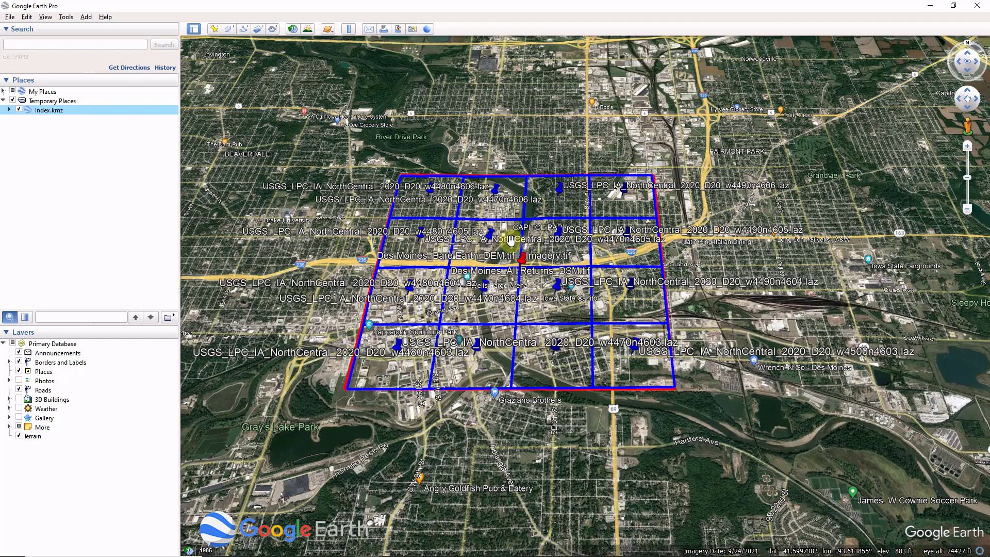
- Show the header info balloon for tile w4490n4605 in Google Earth Pro
left_click(562, 236)
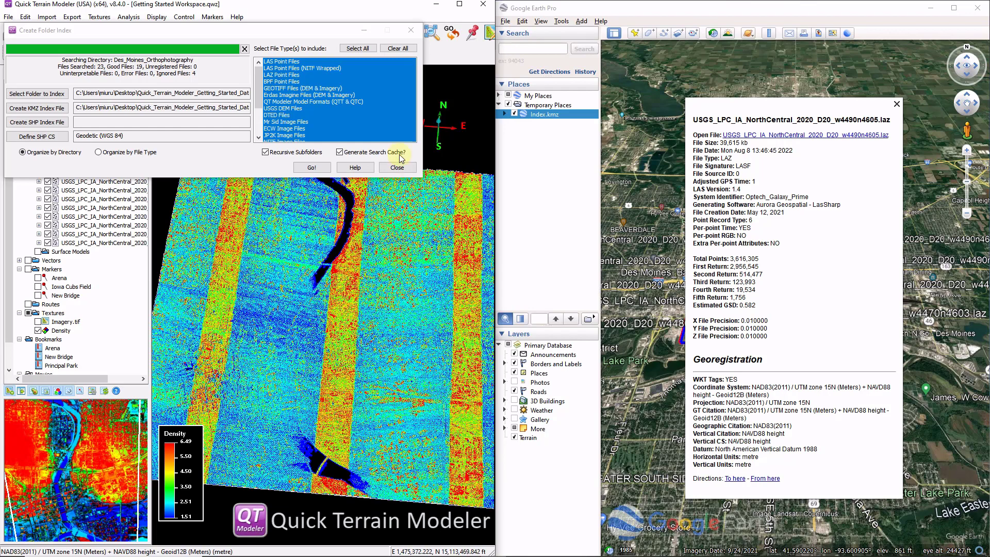
- Close the Create Folder Index window and turn off the Density texture
left_click(411, 35)
left_click(397, 167)
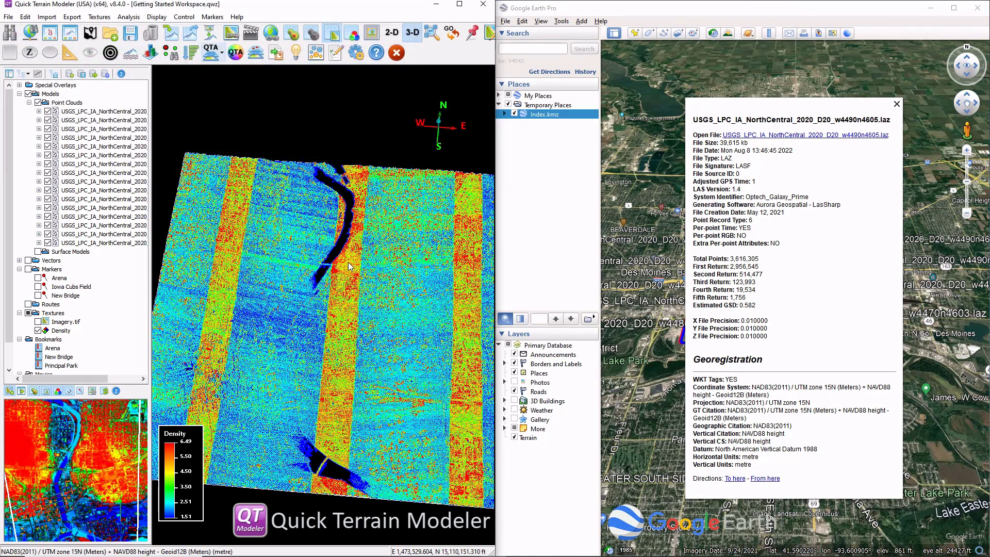
left_click(333, 33)
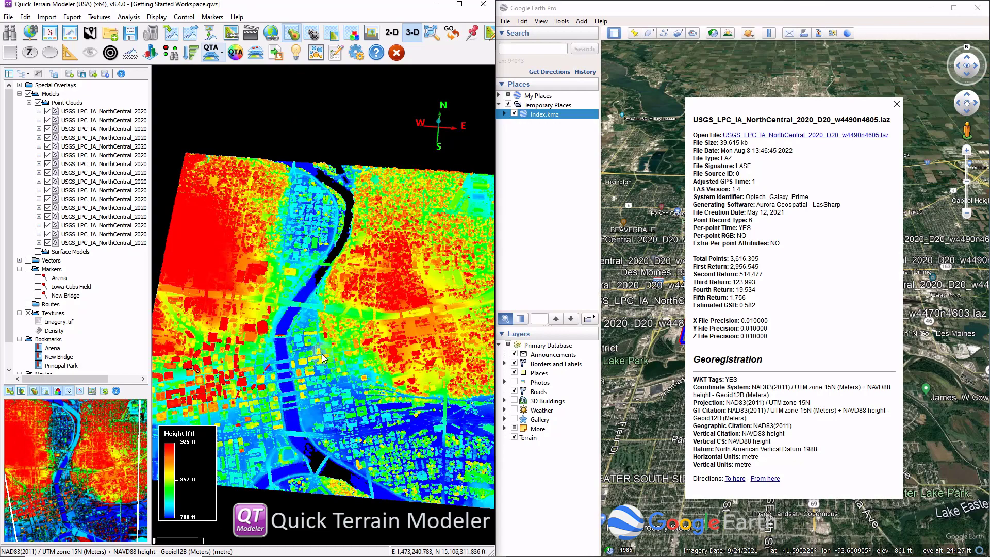
- Zoom in on the downtown river bridge and sync Google Earth once to this view
scroll(299, 353, "up", 5)
scroll(338, 336, "up", 5)
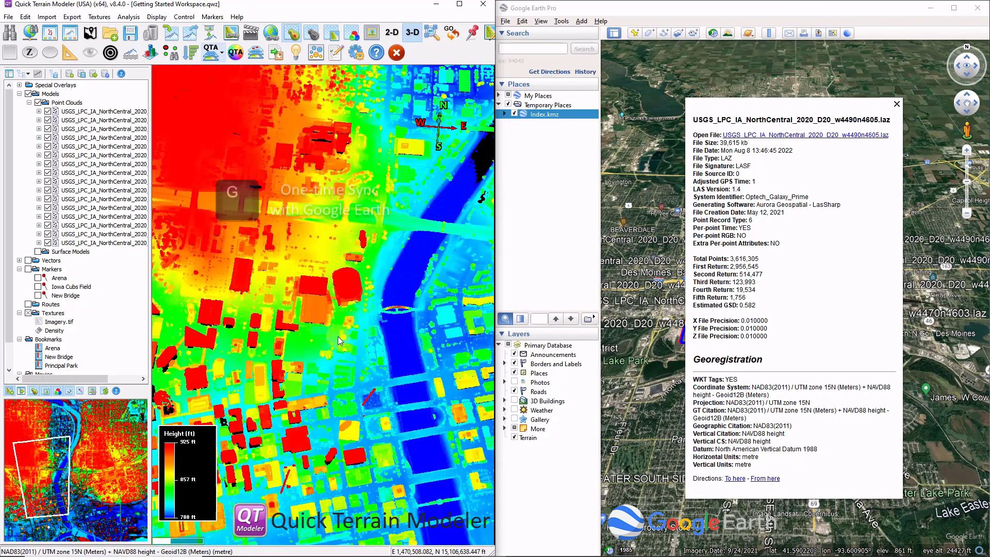
key("g")
mouse_move(334, 363)
left_mouse_down()
mouse_move(357, 345)
mouse_move(341, 354)
left_mouse_up()
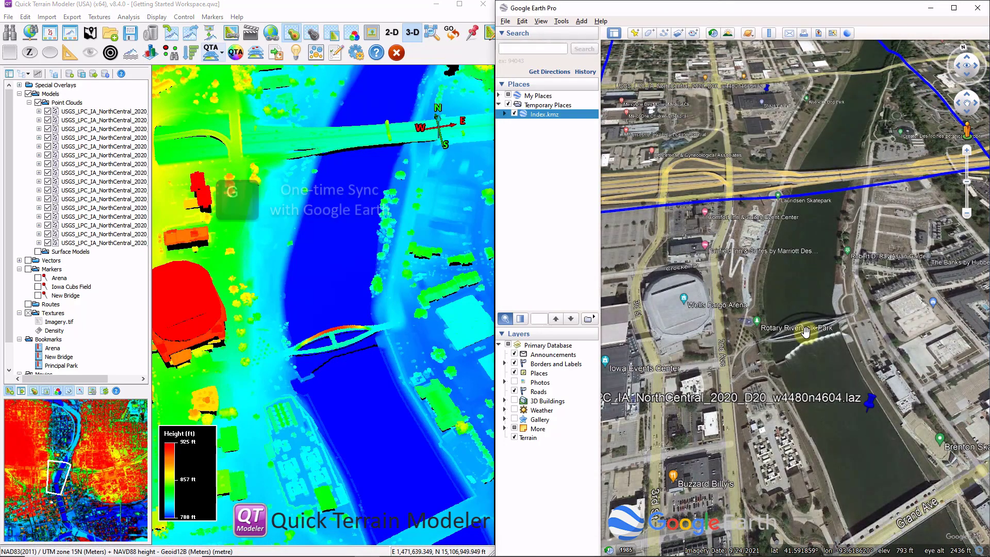
- Link Google Earth live to the view and place MyMarker 0 and MyMarker 1 at the bridge's west and east ends
left_click(272, 37)
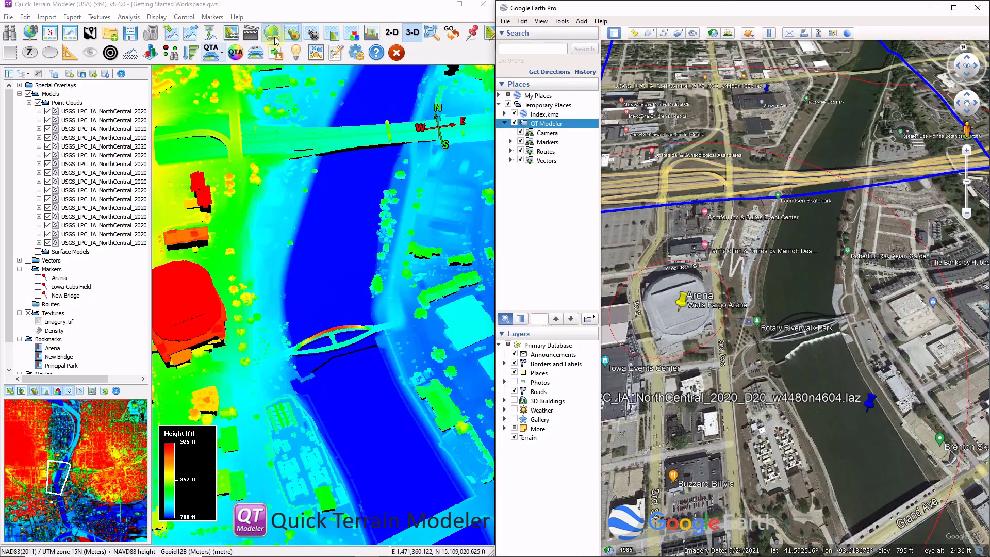
left_click_drag(335, 258, 249, 389)
left_click(249, 390)
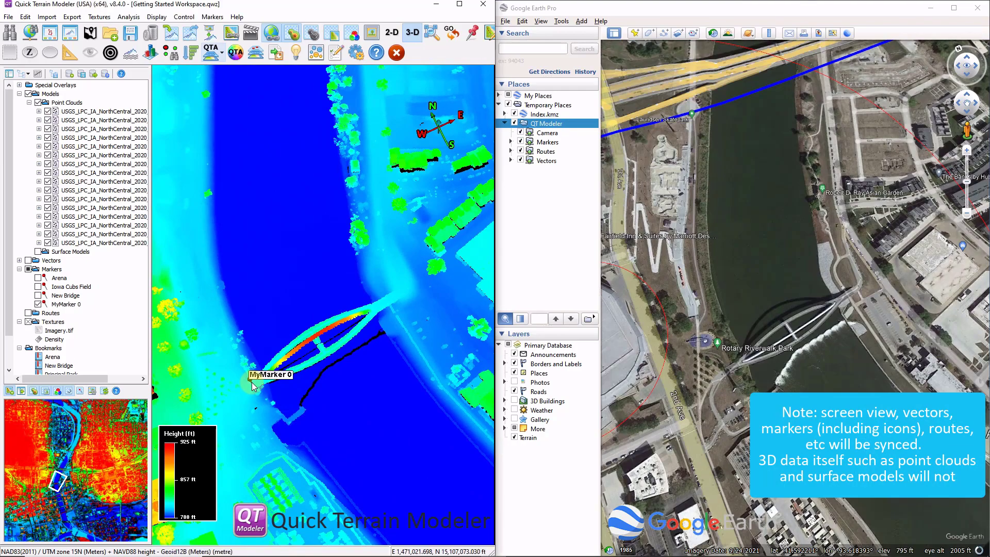
left_click(391, 295)
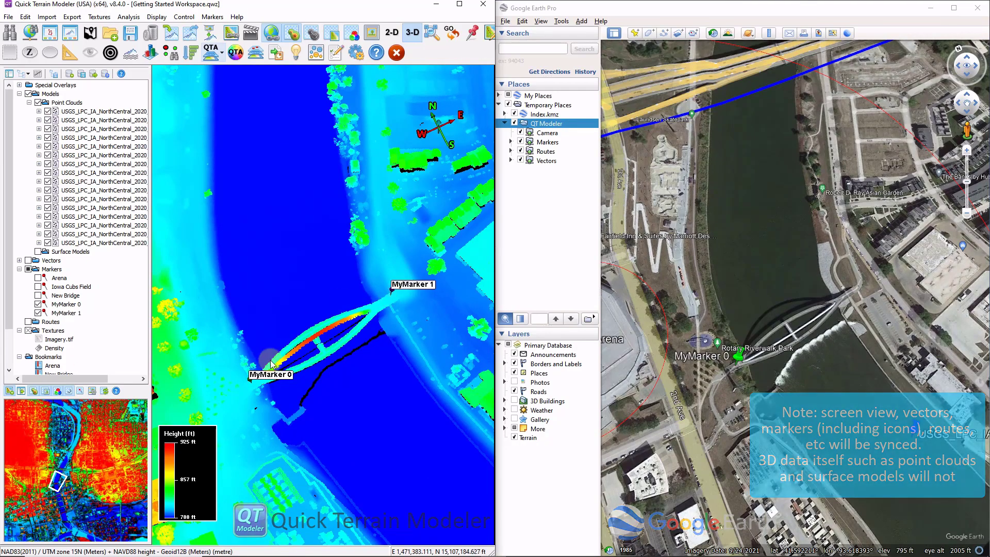